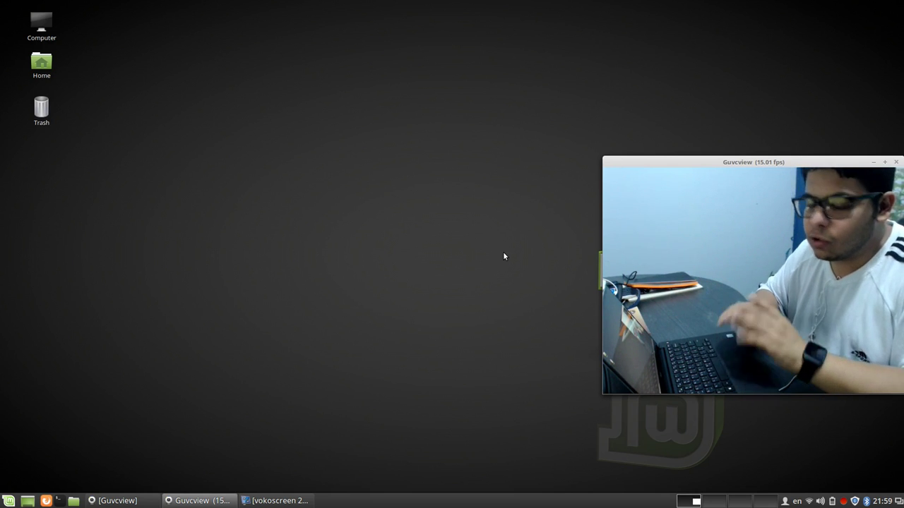
# Move the Guvcview webcam window lower on the desktop
pyautogui.moveTo(612, 160); pyautogui.dragTo(588, 158)
pyautogui.moveTo(715, 170); pyautogui.dragTo(761, 224)
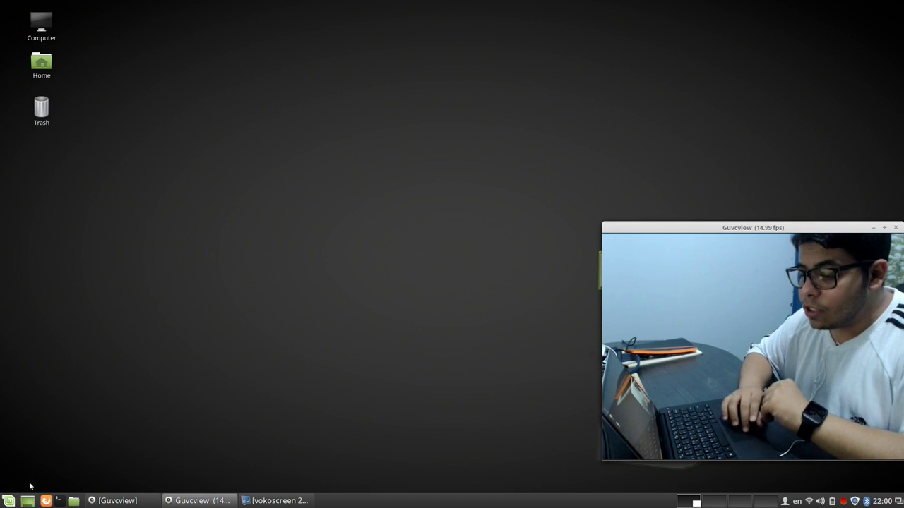
# Browse the application menu's Preferences, Internet and Graphics categories to examine the available programs and settings
pyautogui.click(10, 501)
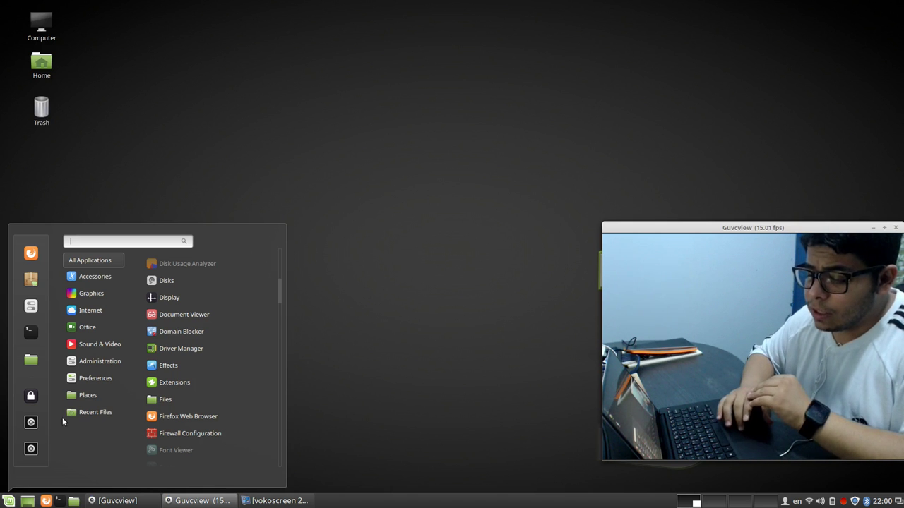
pyautogui.moveTo(90, 383)
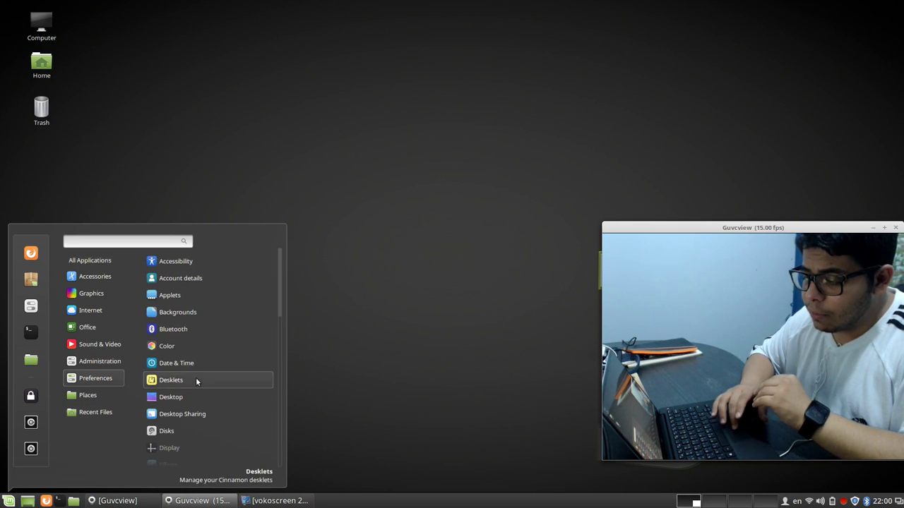
pyautogui.scroll(-3, 191, 463)
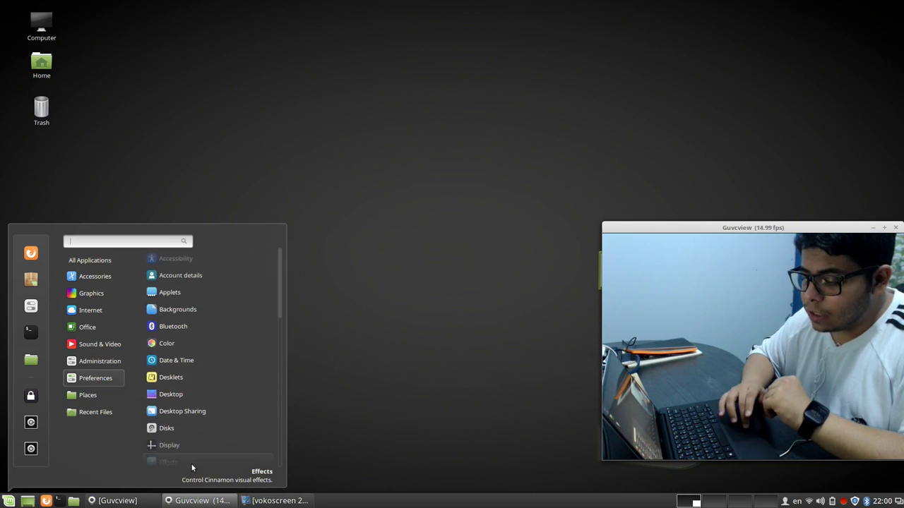
pyautogui.scroll(-5, 191, 468)
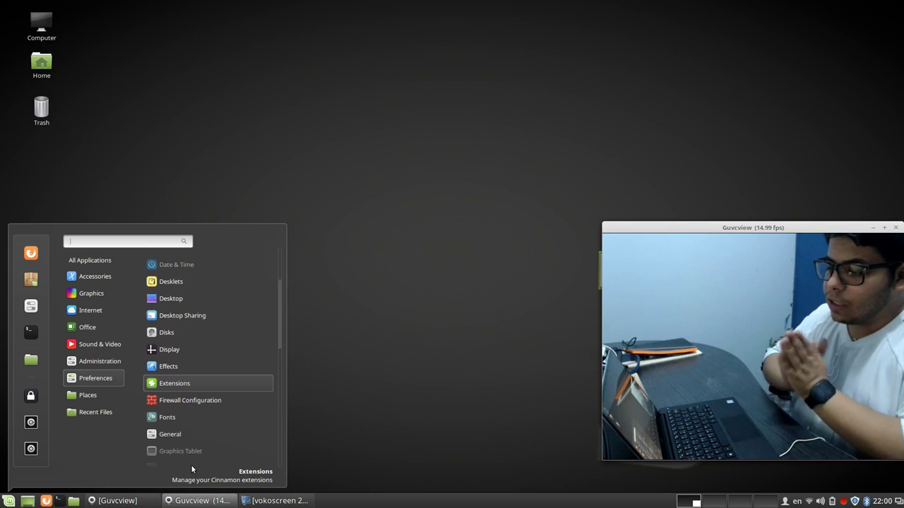
pyautogui.scroll(-8, 191, 466)
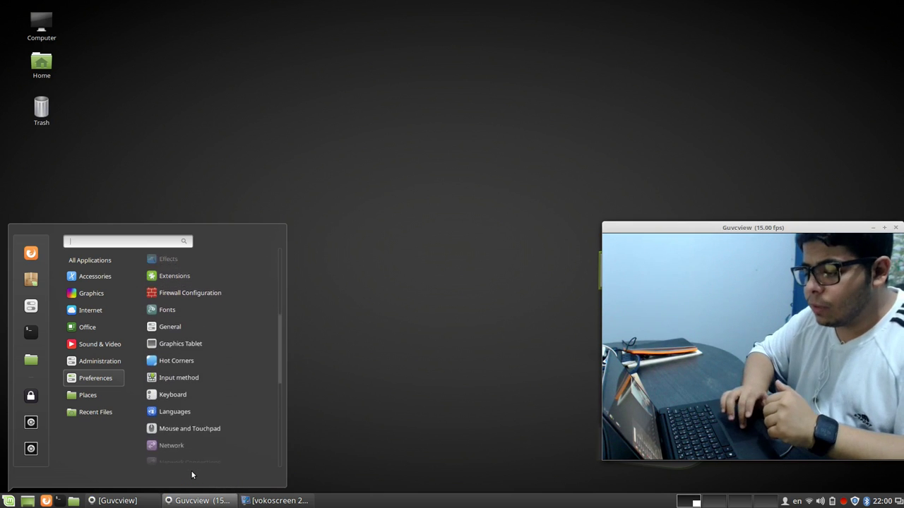
pyautogui.scroll(-3, 191, 470)
pyautogui.click(112, 312)
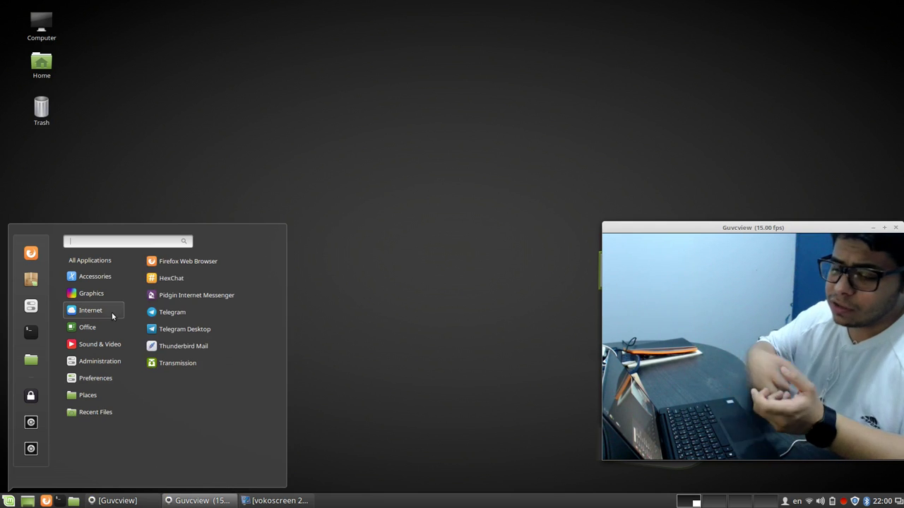
pyautogui.click(91, 293)
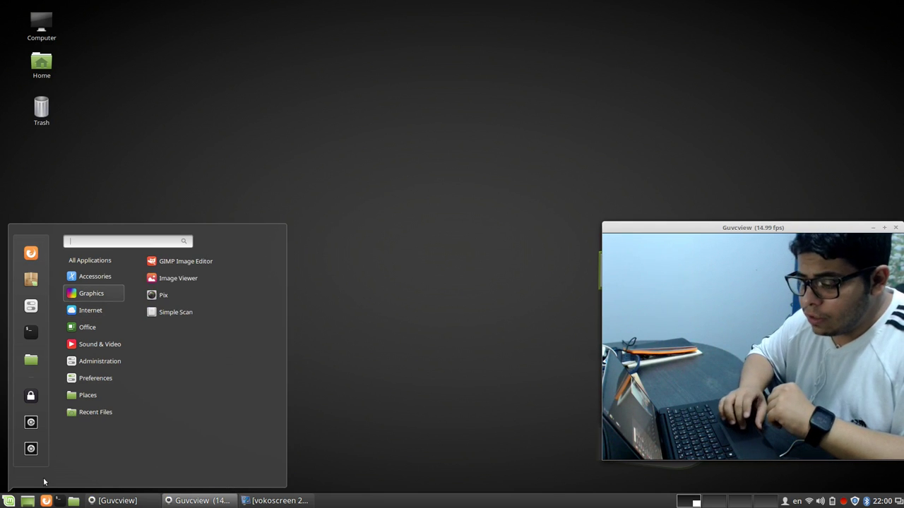
# In the Menu applet's configuration, disable category icons, application icons, favorites and quit options, and bookmarks and places, and preview the menu
pyautogui.rightClick(13, 503)
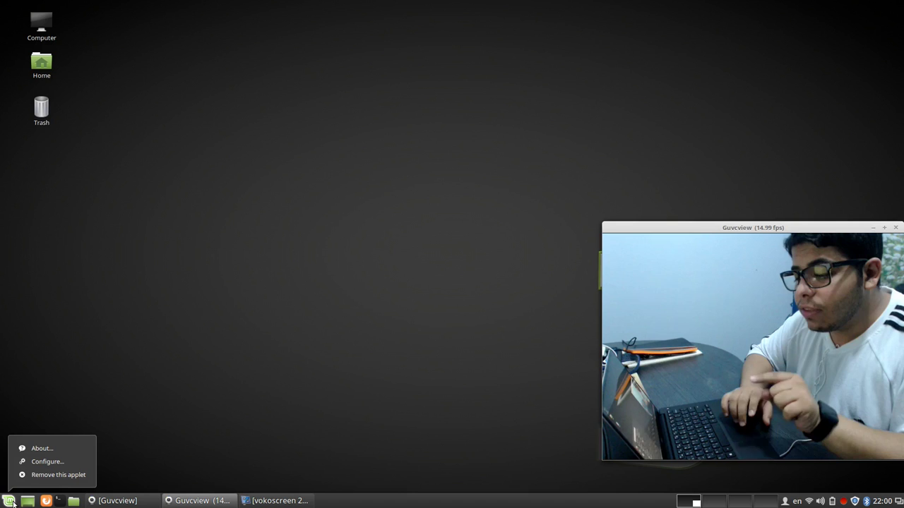
pyautogui.click(44, 463)
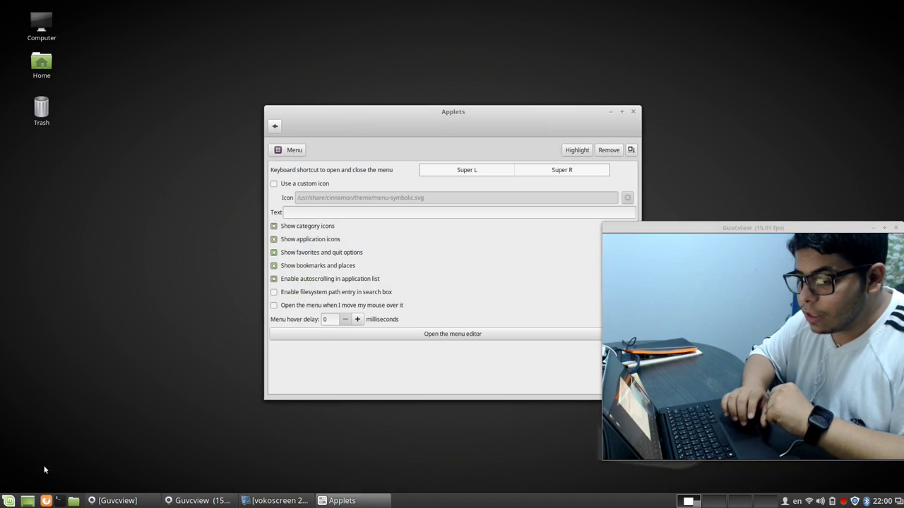
pyautogui.click(316, 240)
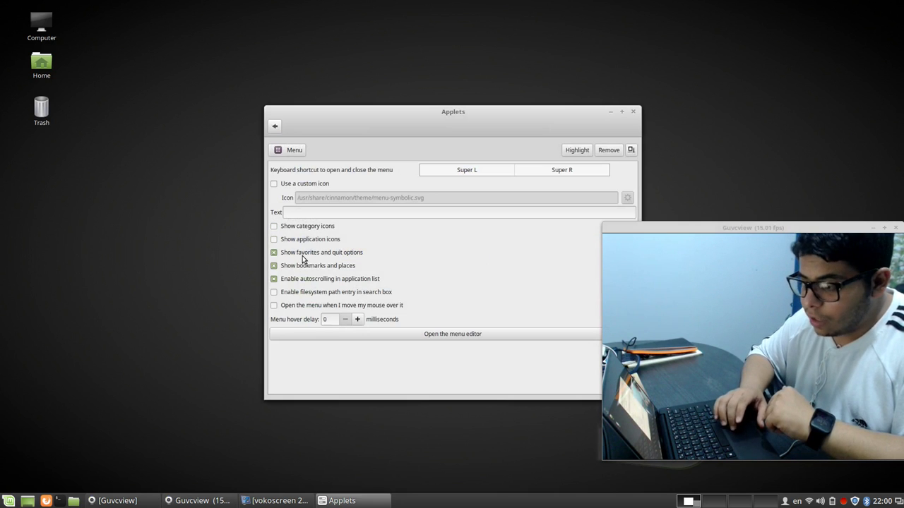
pyautogui.click(303, 255)
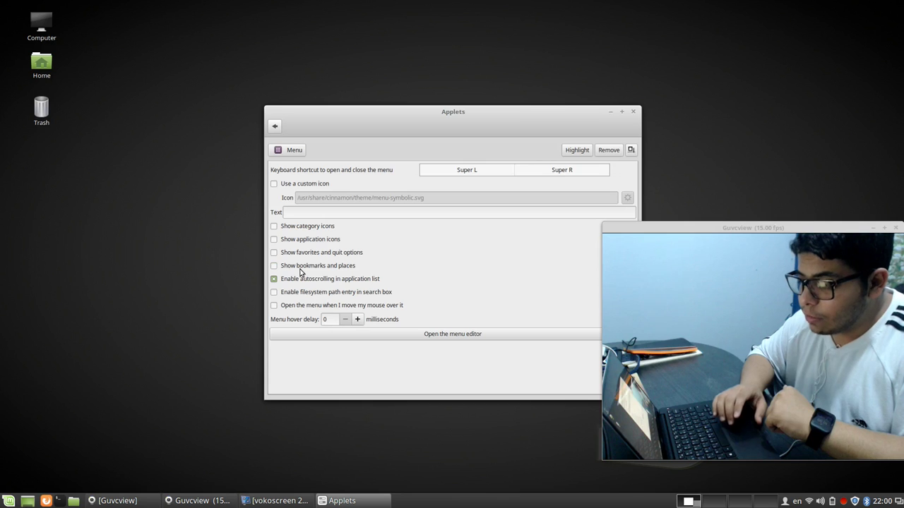
pyautogui.click(8, 502)
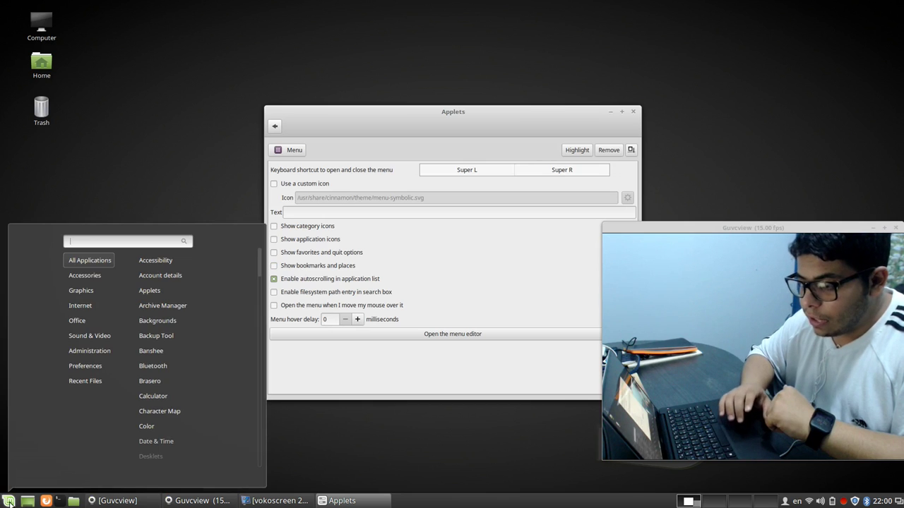
pyautogui.click(9, 502)
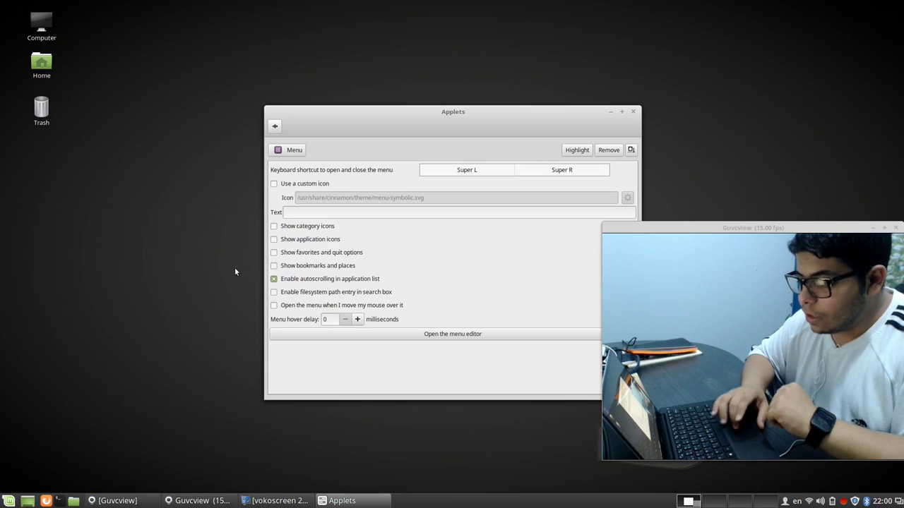
# Re-enable bookmarks and places, favorites and quit options, application icons and category icons for the Menu applet
pyautogui.click(274, 266)
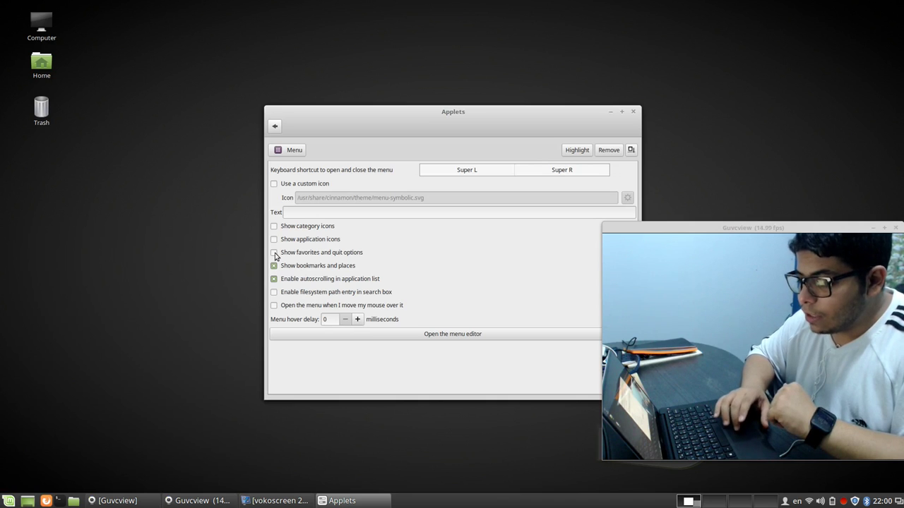
pyautogui.click(274, 252)
pyautogui.click(274, 239)
pyautogui.click(274, 226)
# Try "menu" as the Menu applet's text label and clear it again
pyautogui.click(311, 212)
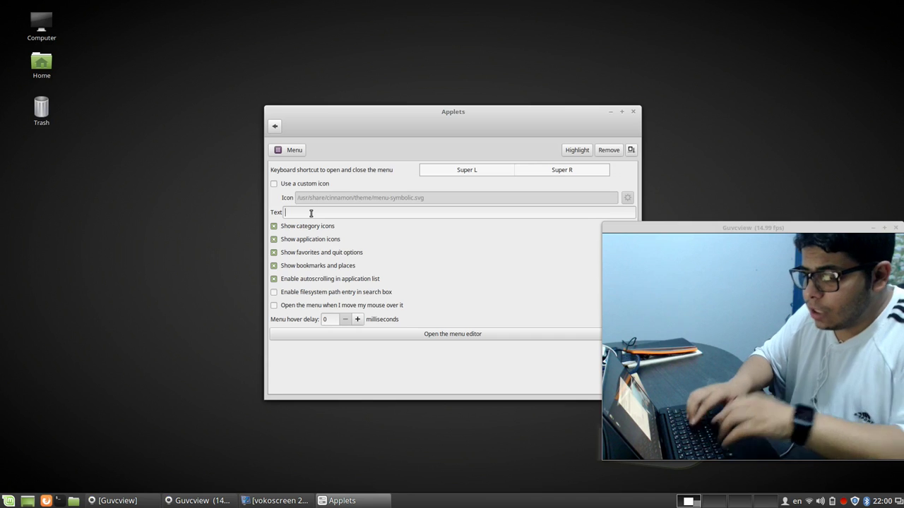
pyautogui.write('menu')
pyautogui.press('BackSpace')
pyautogui.press('BackSpace')
pyautogui.press('BackSpace')
pyautogui.press('BackSpace')
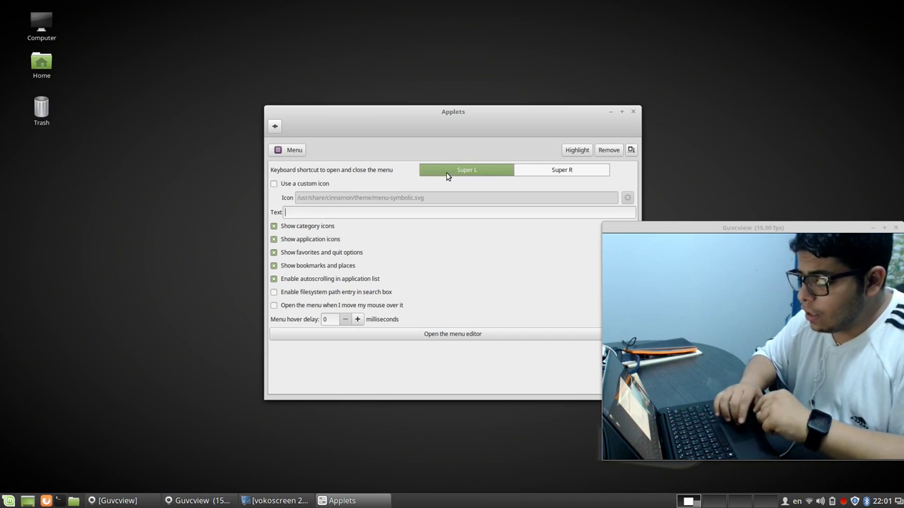
# Test the application menu's keyboard shortcut by opening and closing the menu repeatedly, and close the Applets settings
pyautogui.press('super')
pyautogui.press('super')
pyautogui.press('super')
pyautogui.press('super')
pyautogui.press('super')
pyautogui.press('super')
pyautogui.click(633, 112)
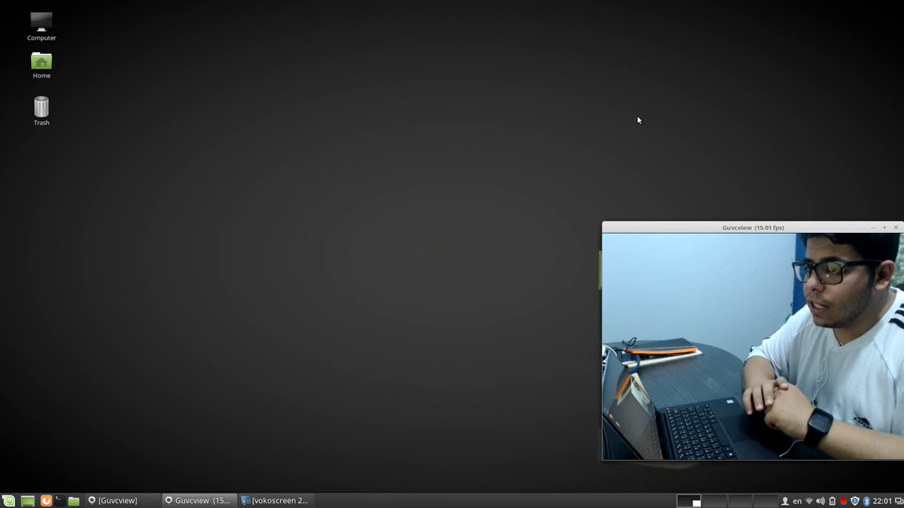
# Open the file manager and a terminal, and tile the terminal into the upper-left quarter of the desktop
pyautogui.click(73, 501)
pyautogui.click(61, 500)
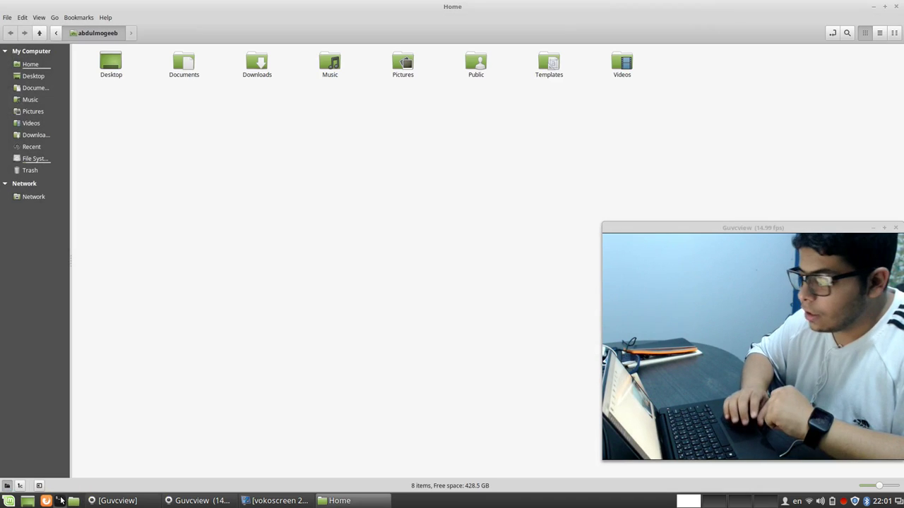
pyautogui.moveTo(439, 162); pyautogui.dragTo(3, 4)
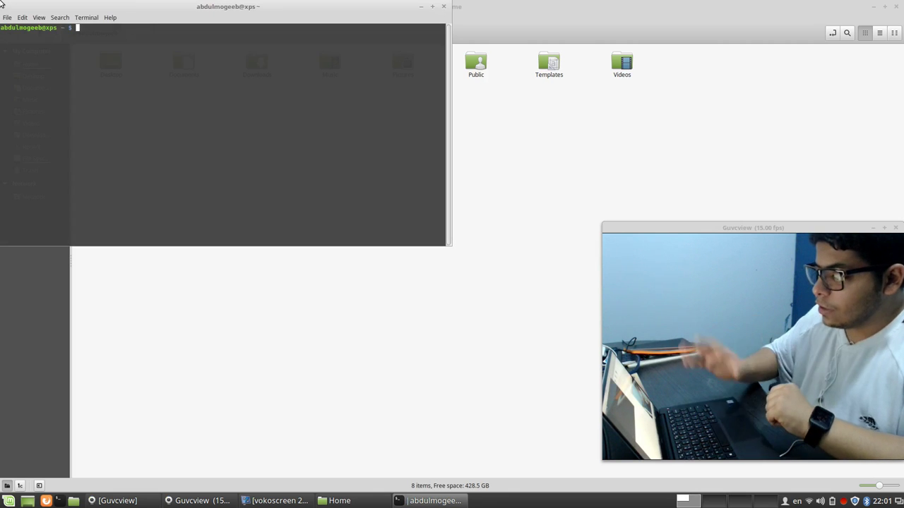
# Tile the Home folder window into the upper-right quarter of the desktop, and close both it and the terminal
pyautogui.click(478, 12)
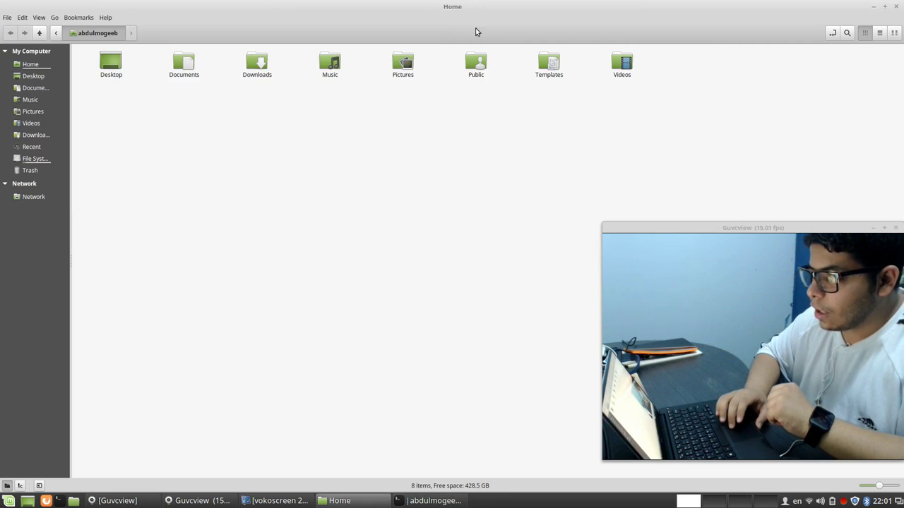
pyautogui.moveTo(465, 5); pyautogui.dragTo(2, 418)
pyautogui.moveTo(228, 8); pyautogui.dragTo(901, 4)
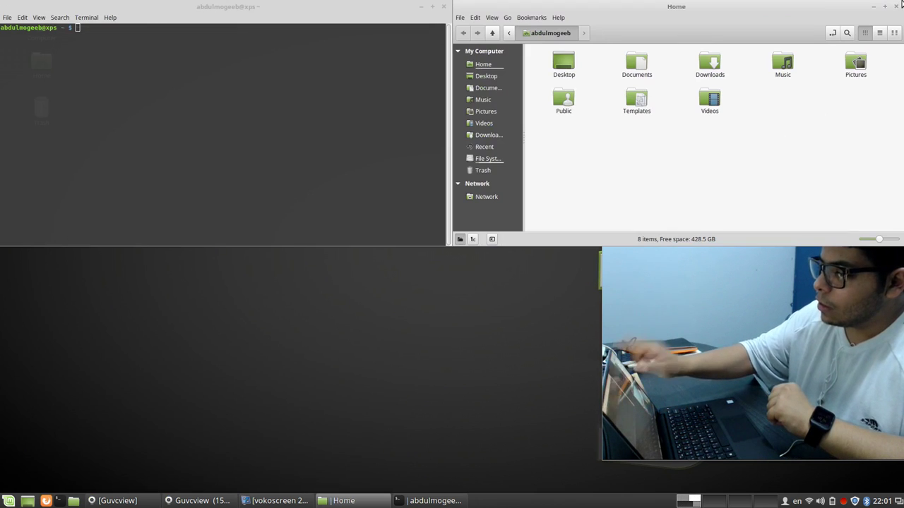
pyautogui.click(899, 4)
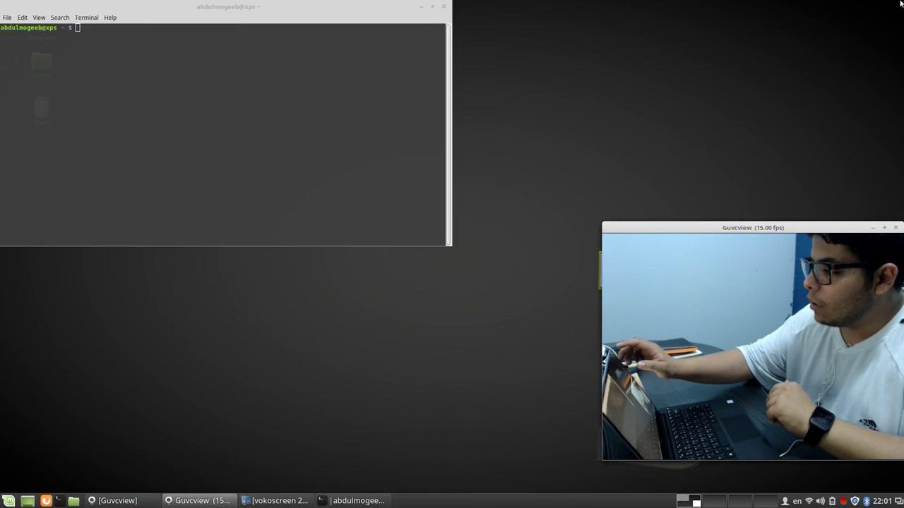
pyautogui.click(444, 7)
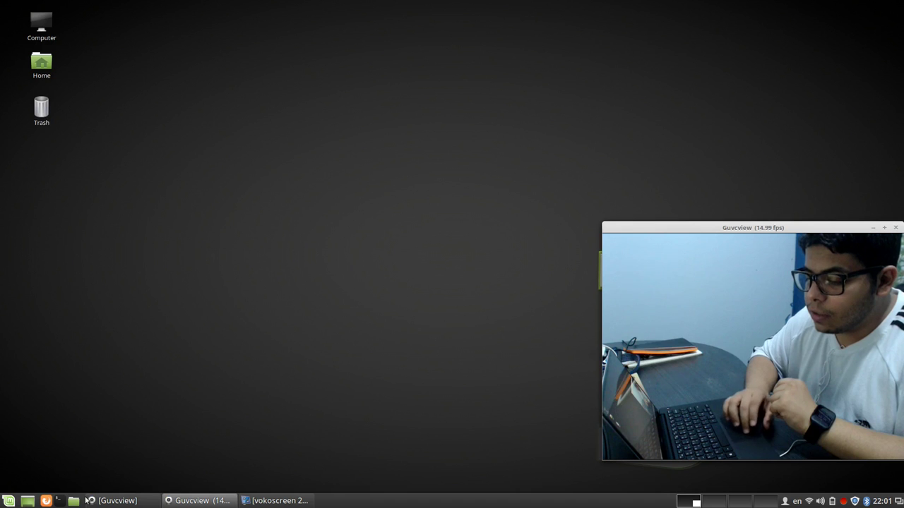
# Open the Home folder, look through its Bookmarks, File and Help commands, and close the window
pyautogui.click(74, 501)
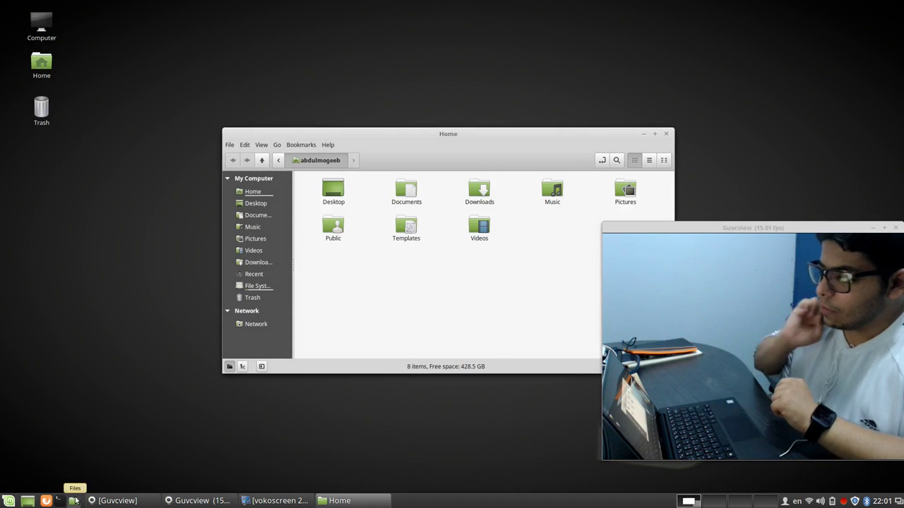
pyautogui.click(306, 144)
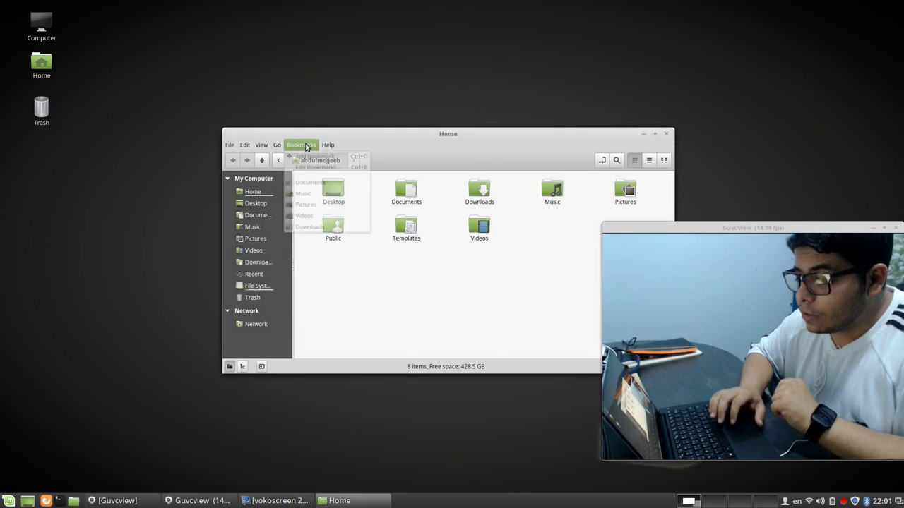
pyautogui.moveTo(231, 149)
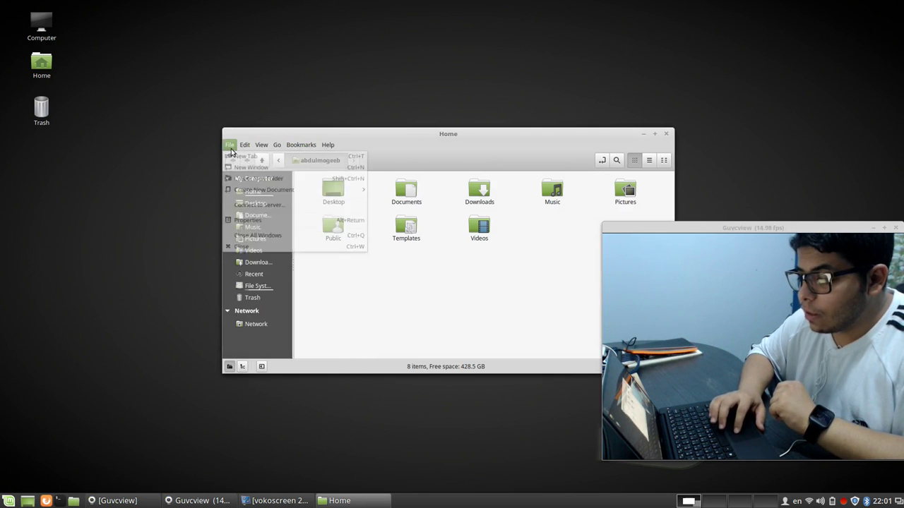
pyautogui.moveTo(328, 145)
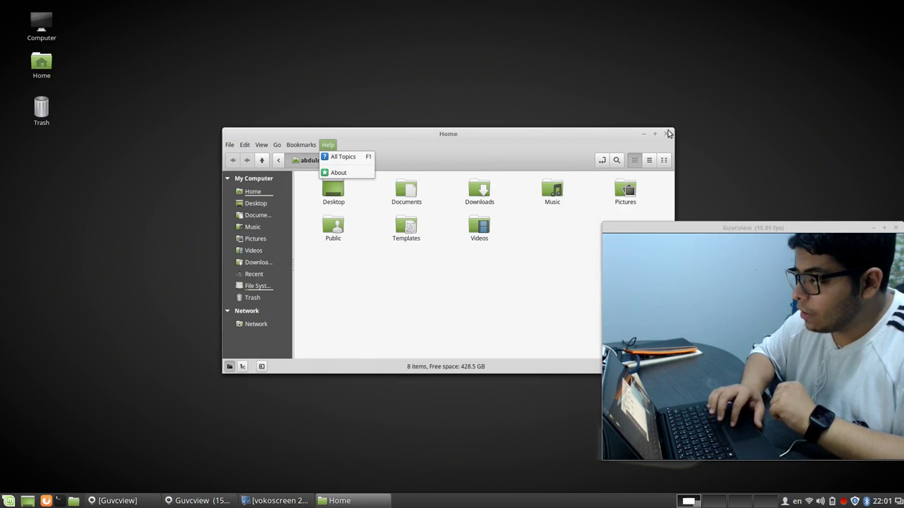
pyautogui.press('Escape')
pyautogui.press('super')
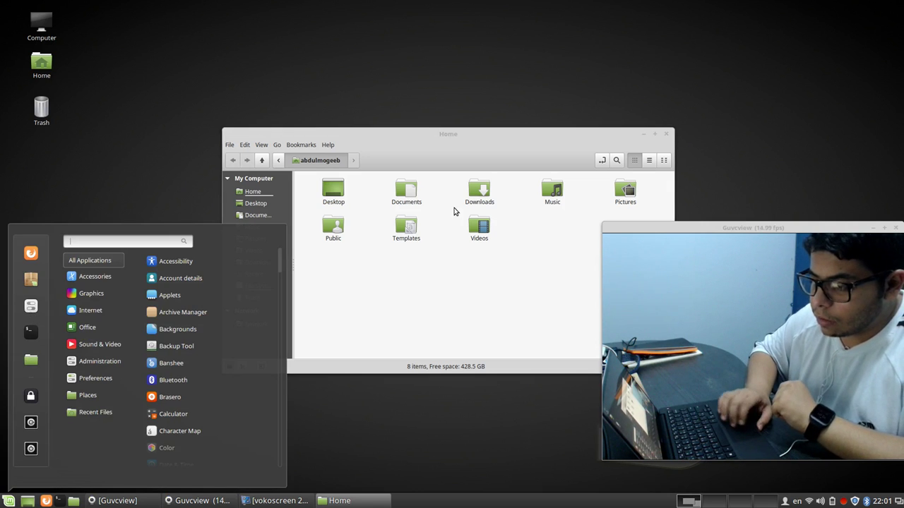
pyautogui.click(666, 136)
# Open System Settings, move its window aside on the desktop, and show the Effects settings
pyautogui.click(8, 500)
pyautogui.click(9, 500)
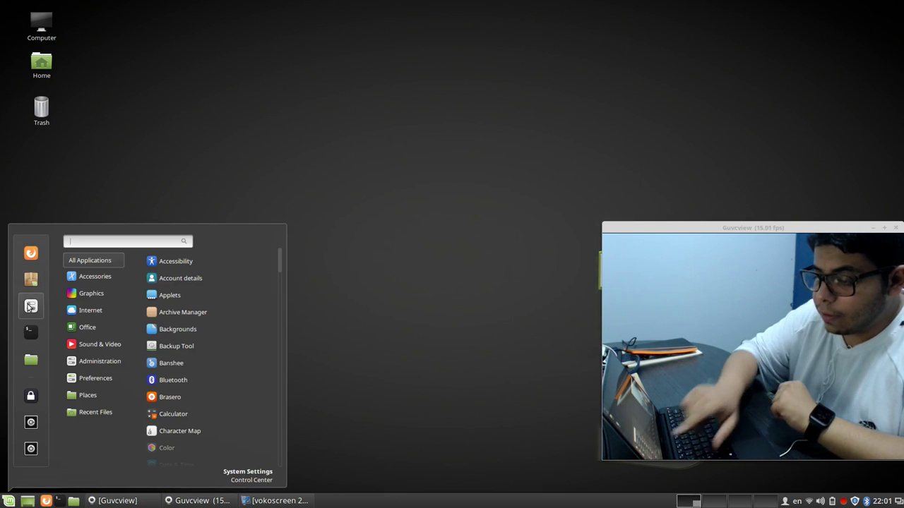
pyautogui.click(21, 307)
pyautogui.moveTo(466, 114); pyautogui.dragTo(280, 141)
pyautogui.click(167, 201)
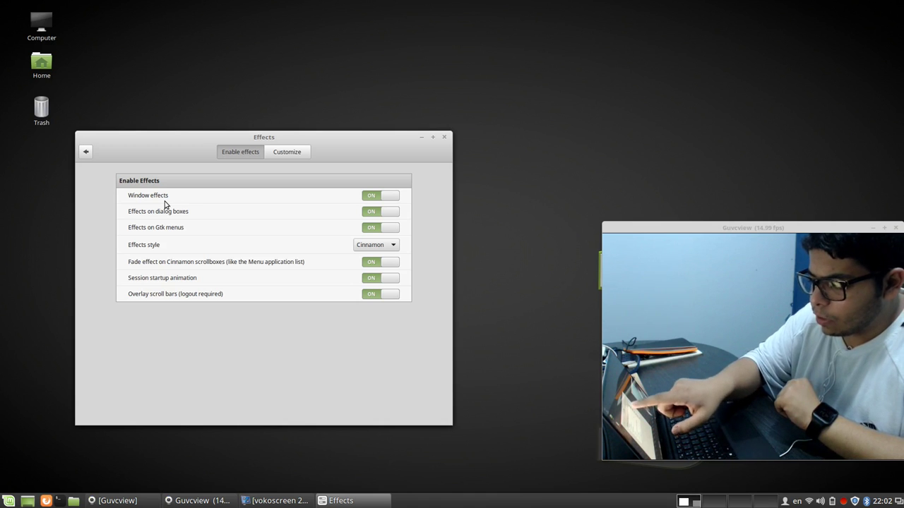
# Set the effects style to Scale and open a terminal window to preview the animation
pyautogui.click(379, 245)
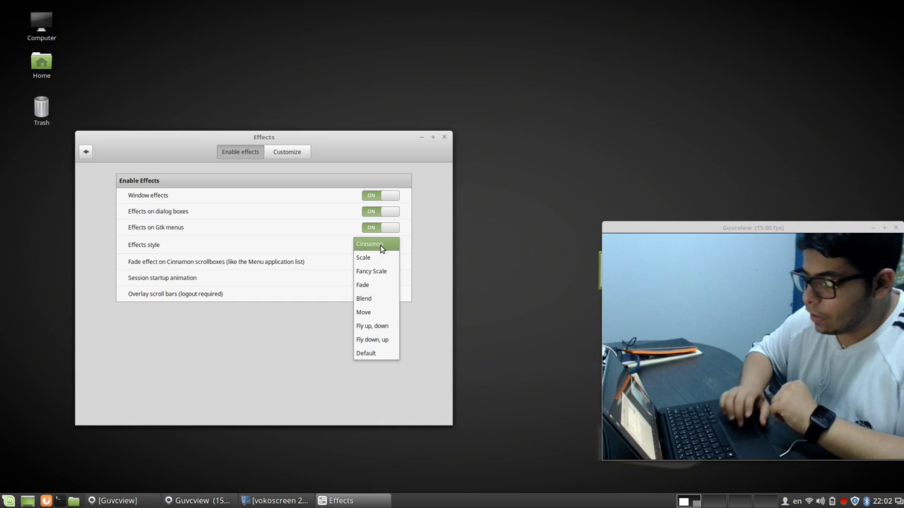
pyautogui.click(367, 258)
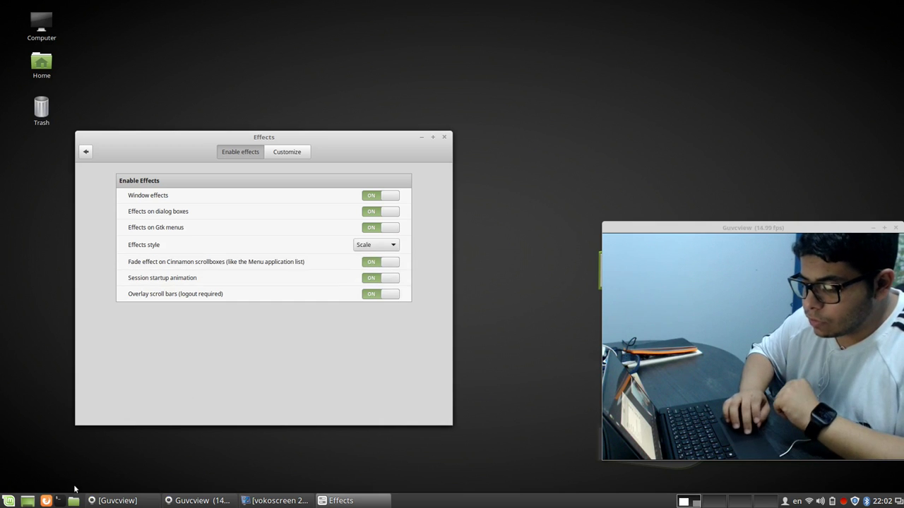
pyautogui.click(58, 500)
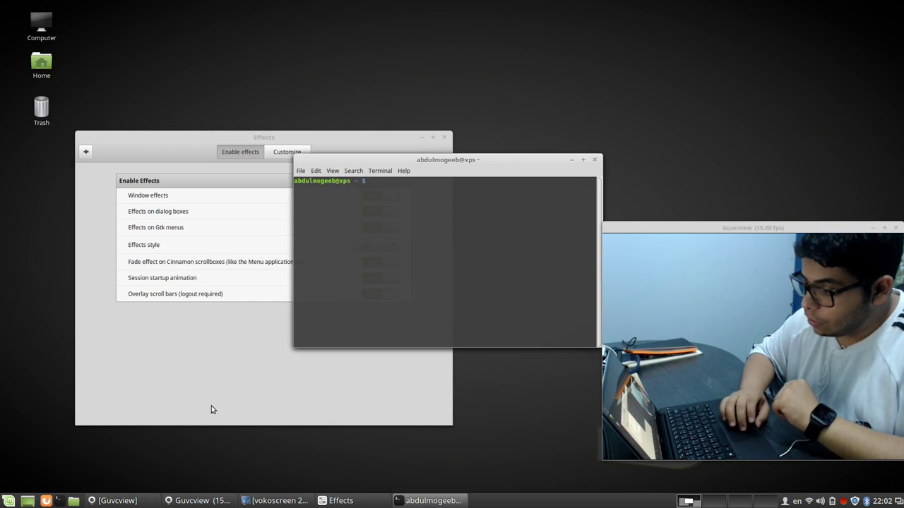
# Set the effects style to Fade, preview it by opening a new terminal window, and close the terminal
pyautogui.click(211, 407)
pyautogui.click(380, 244)
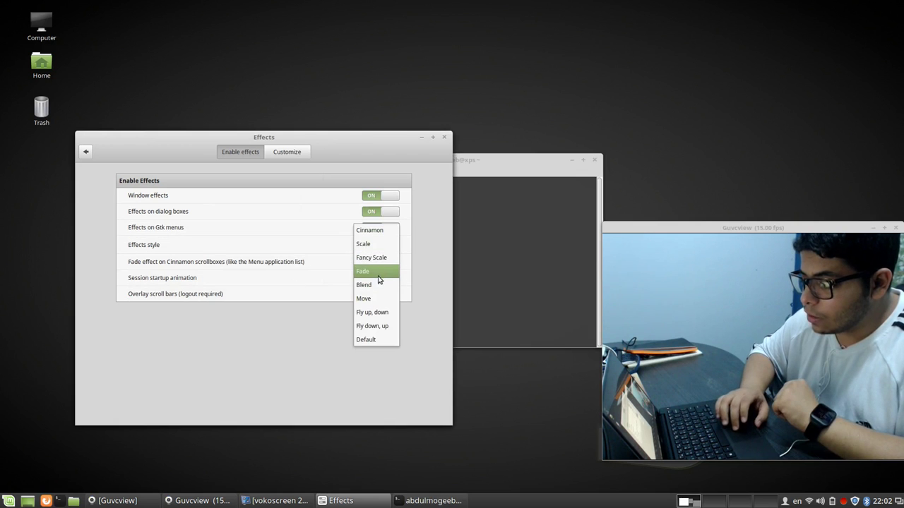
pyautogui.click(378, 273)
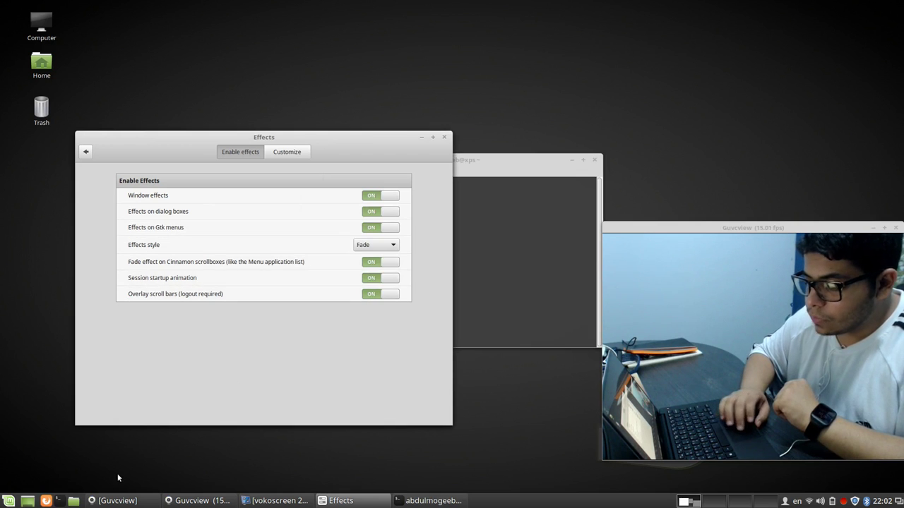
pyautogui.click(58, 500)
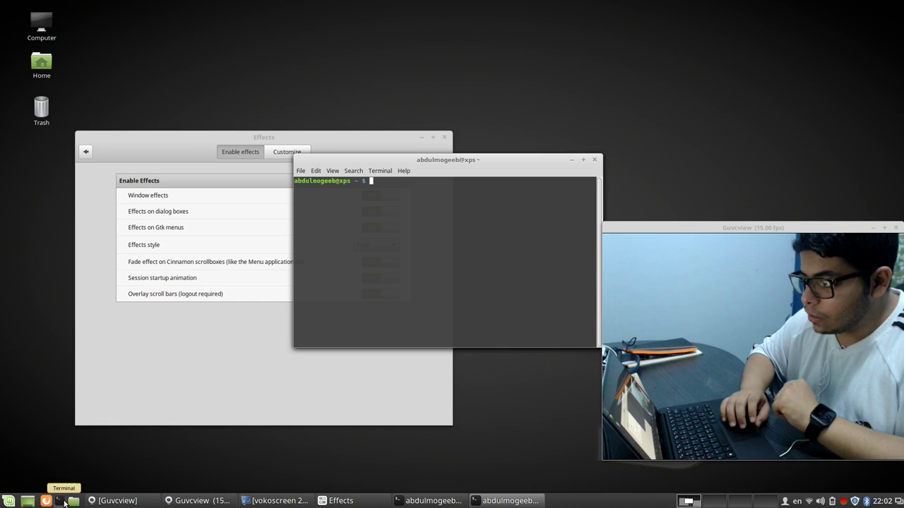
pyautogui.click(593, 164)
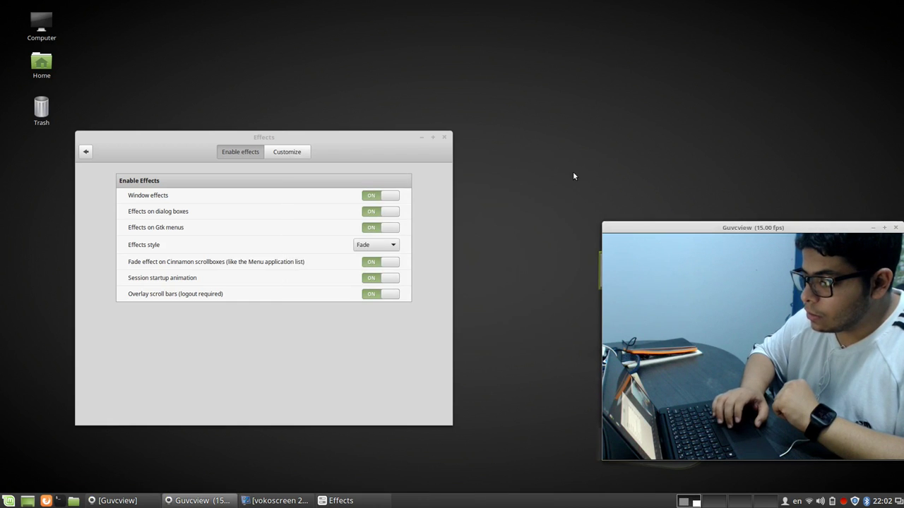
# Choose Cinnamon as the effects style, switch the customized effect settings on and off again, and return to the System Settings overview
pyautogui.click(386, 247)
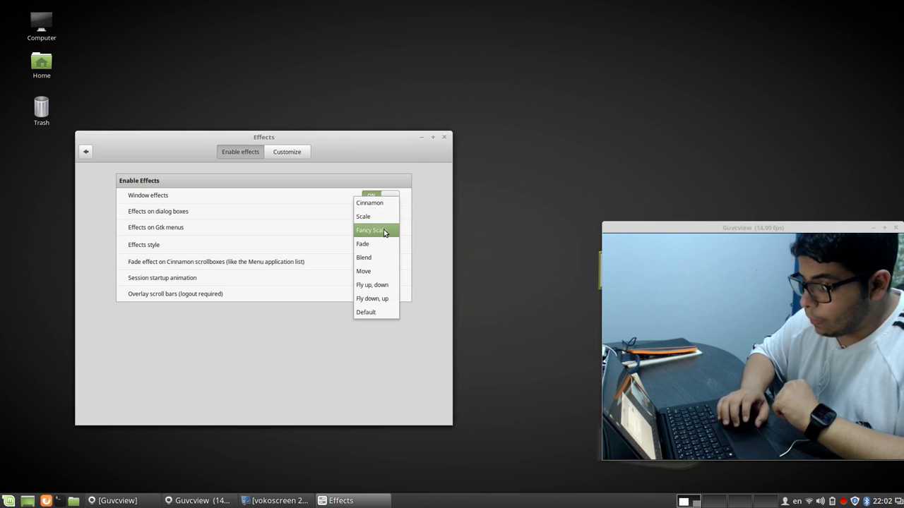
pyautogui.click(387, 203)
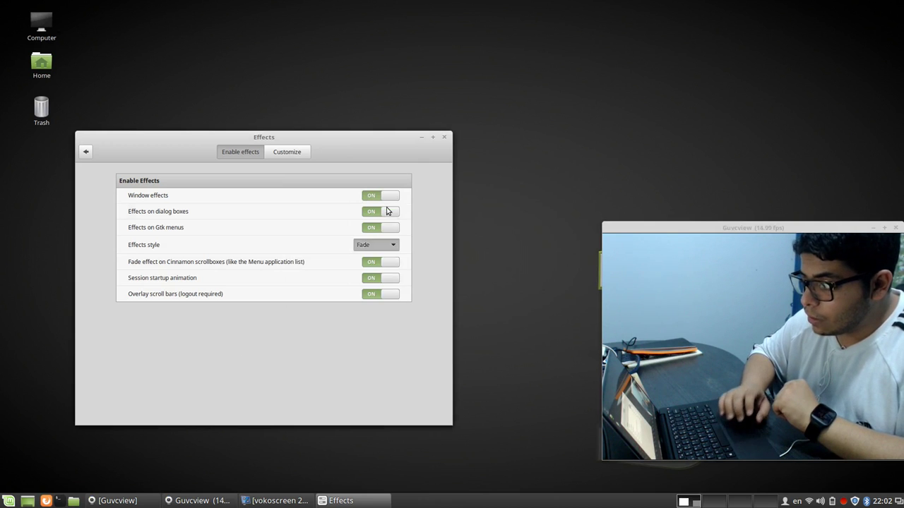
pyautogui.click(288, 153)
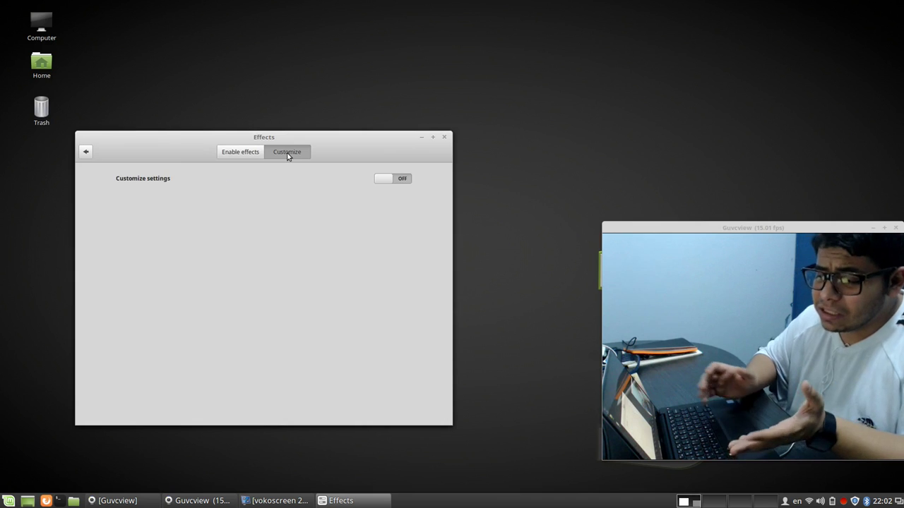
pyautogui.click(394, 183)
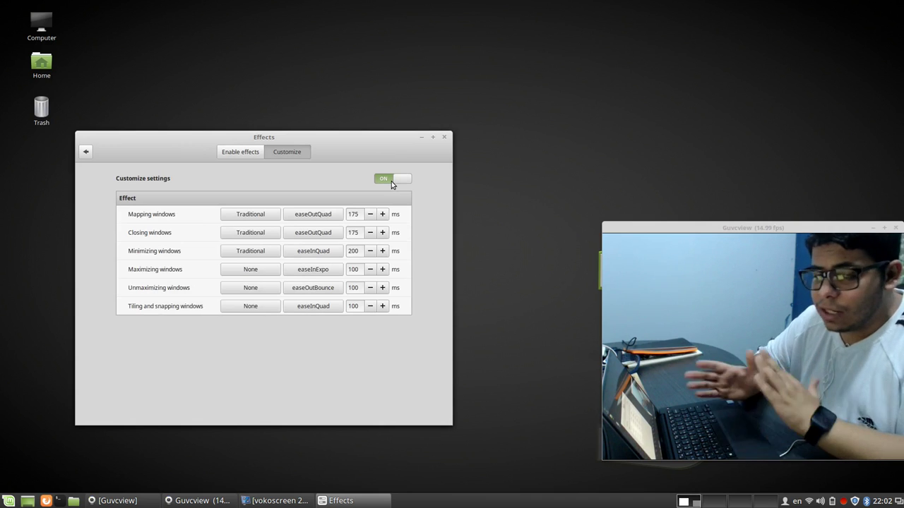
pyautogui.click(392, 184)
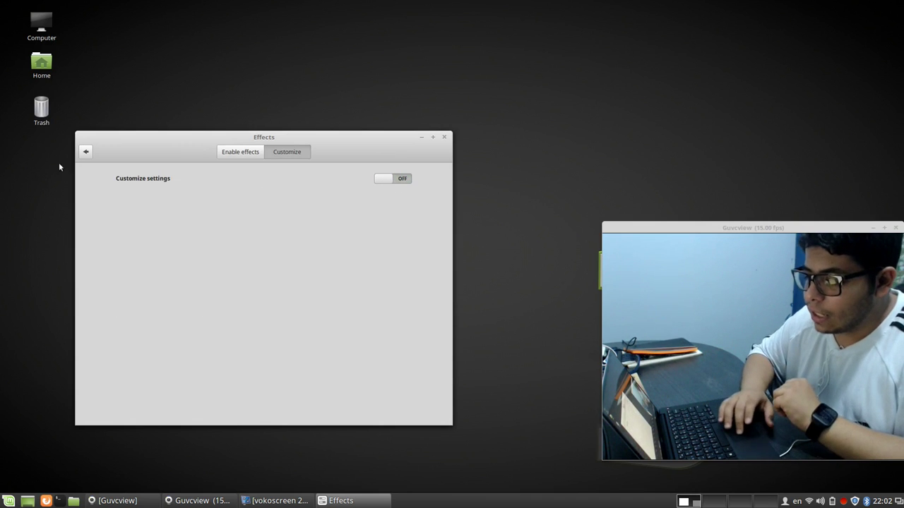
pyautogui.click(82, 156)
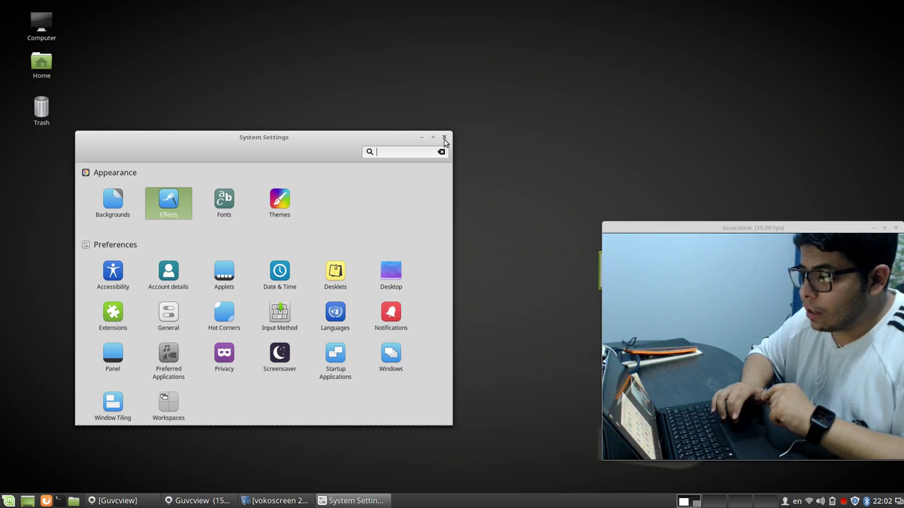
# In the Accessibility visual settings, switch Large text on and off again, and do the same for the desktop zoom
pyautogui.click(108, 277)
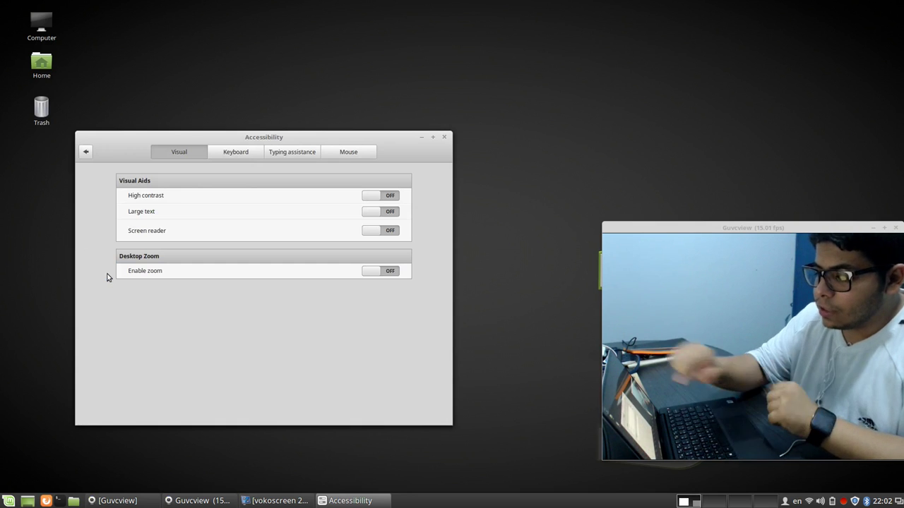
pyautogui.click(379, 212)
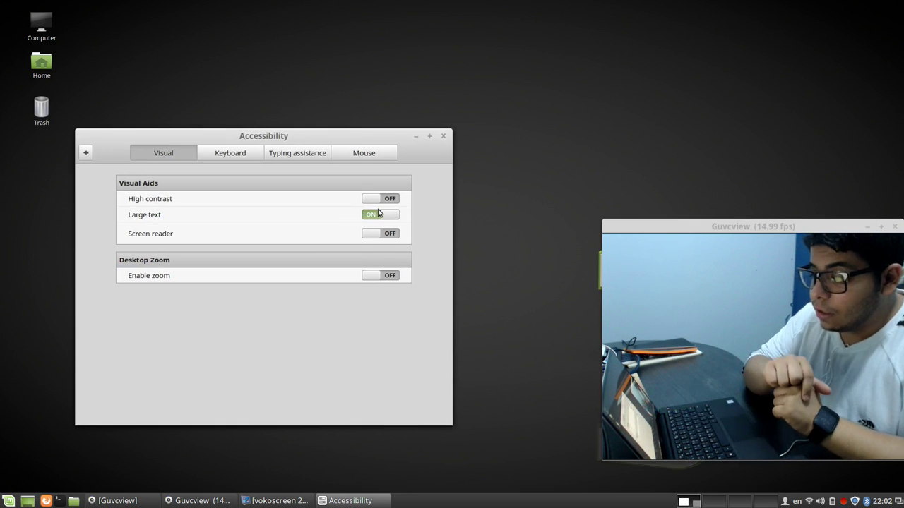
pyautogui.click(379, 214)
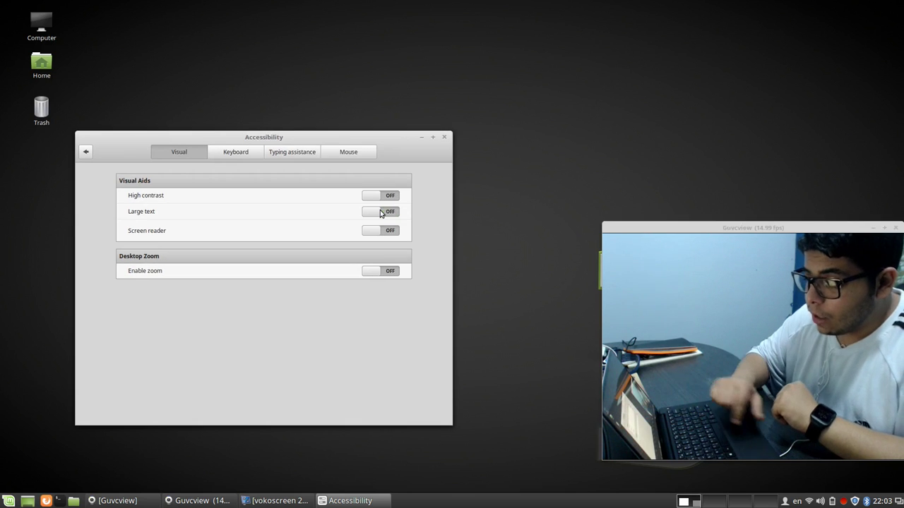
pyautogui.click(372, 272)
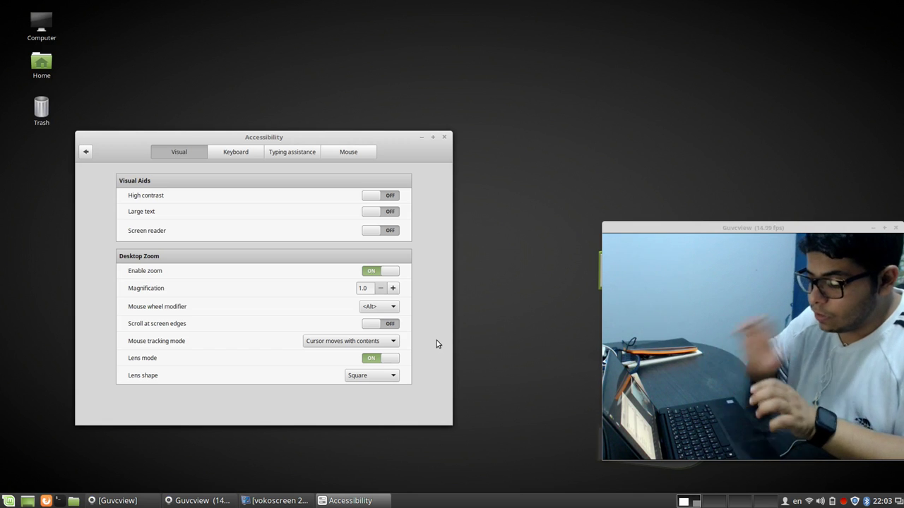
pyautogui.click(381, 274)
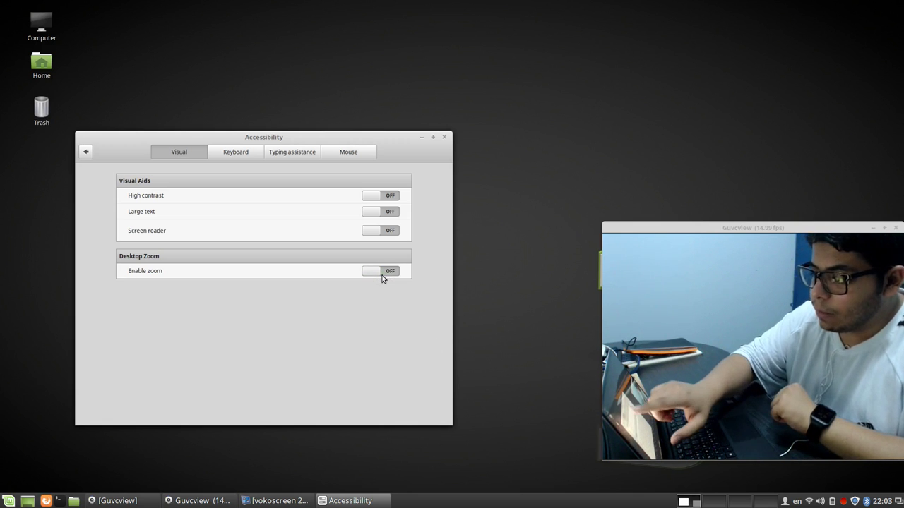
# Try the on-screen keyboard and turn it off, view the typing assistance and mouse accessibility options, and return to the System Settings overview
pyautogui.click(240, 158)
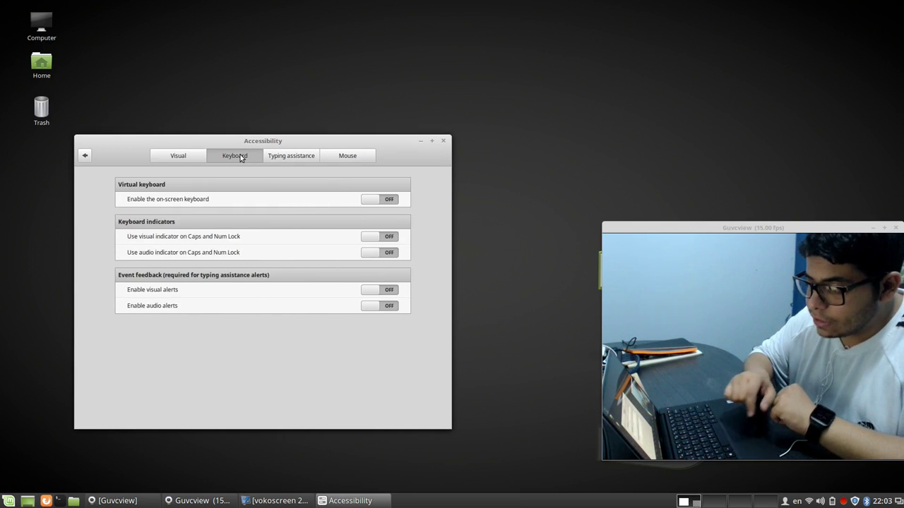
pyautogui.click(381, 202)
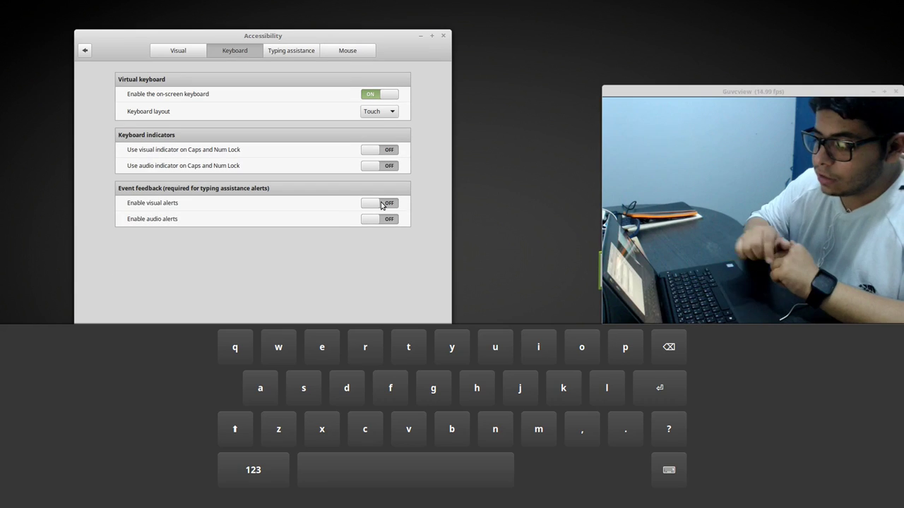
pyautogui.click(385, 92)
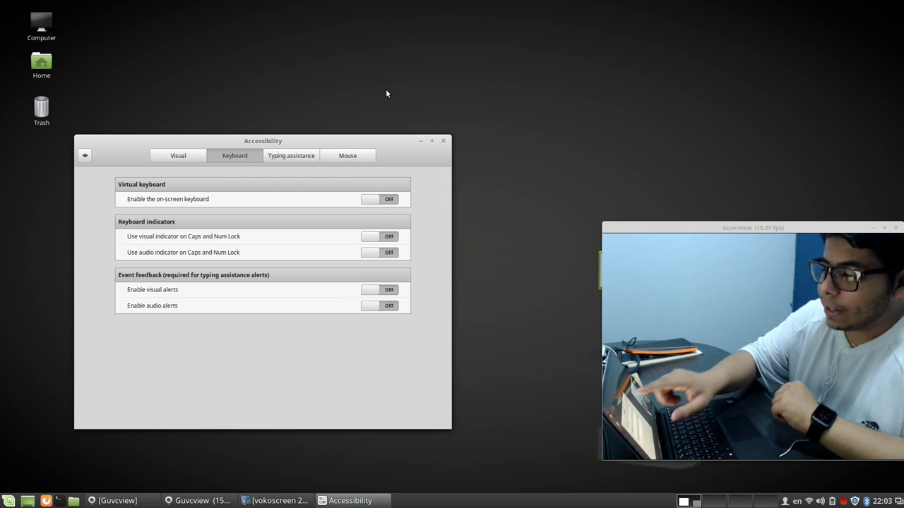
pyautogui.click(291, 155)
pyautogui.click(357, 162)
pyautogui.click(85, 156)
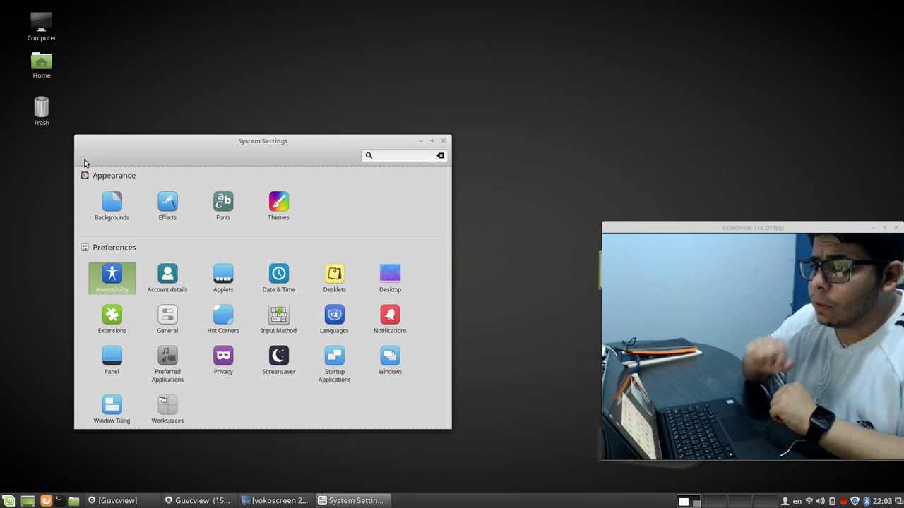
# Open the power settings from the battery indicator, examine the power options and the battery's name field, and close Power Management
pyautogui.click(832, 501)
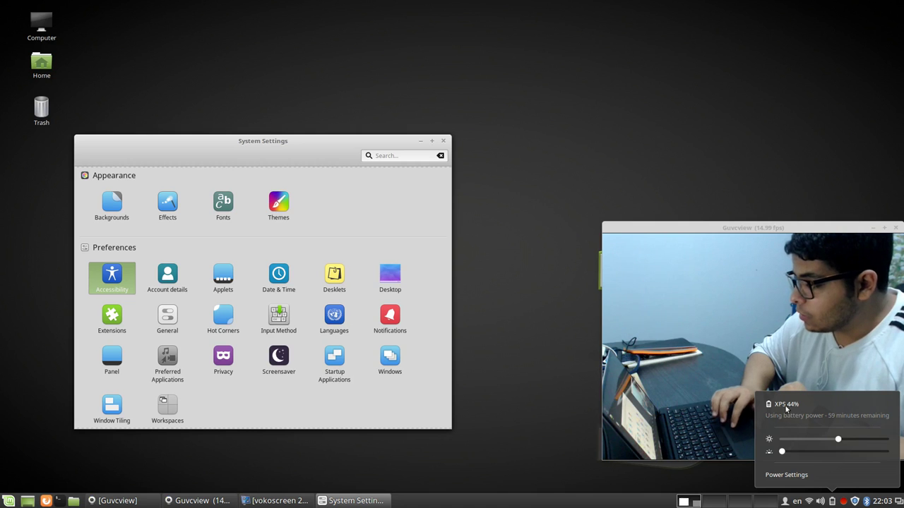
pyautogui.click(795, 481)
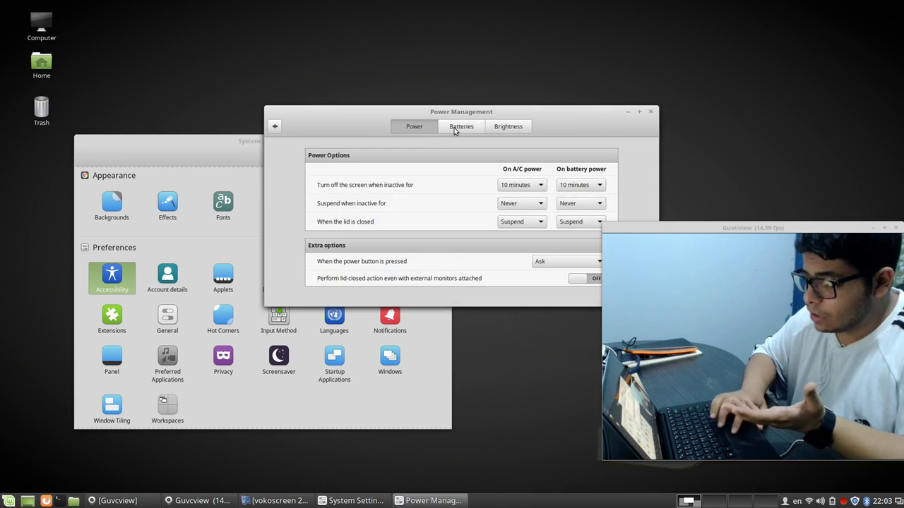
pyautogui.click(459, 128)
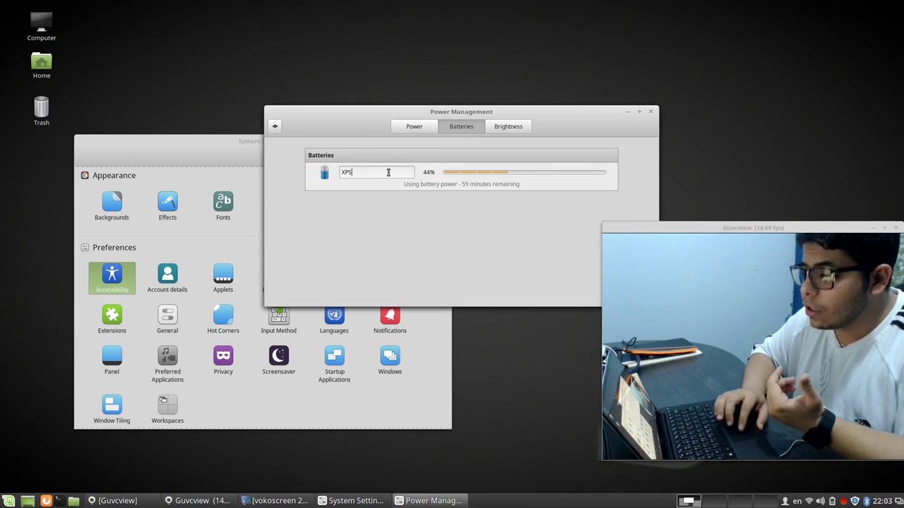
pyautogui.doubleClick(388, 172)
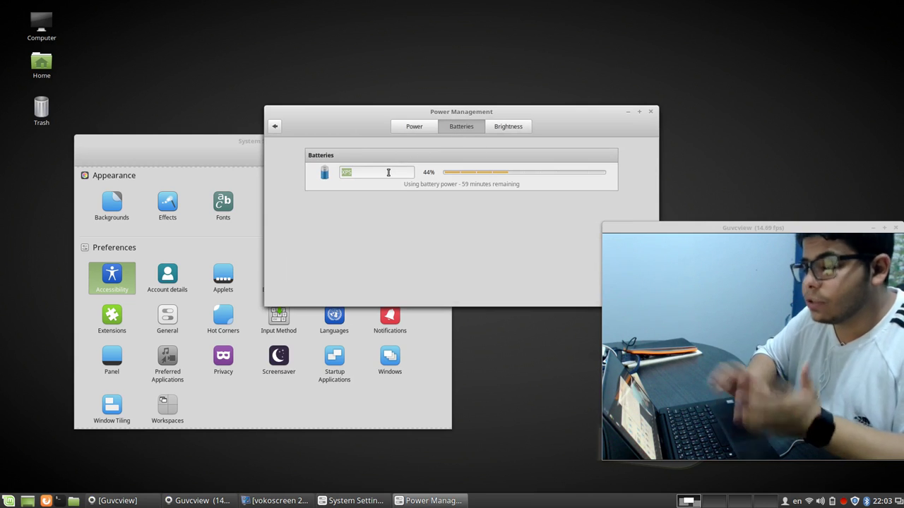
pyautogui.click(649, 113)
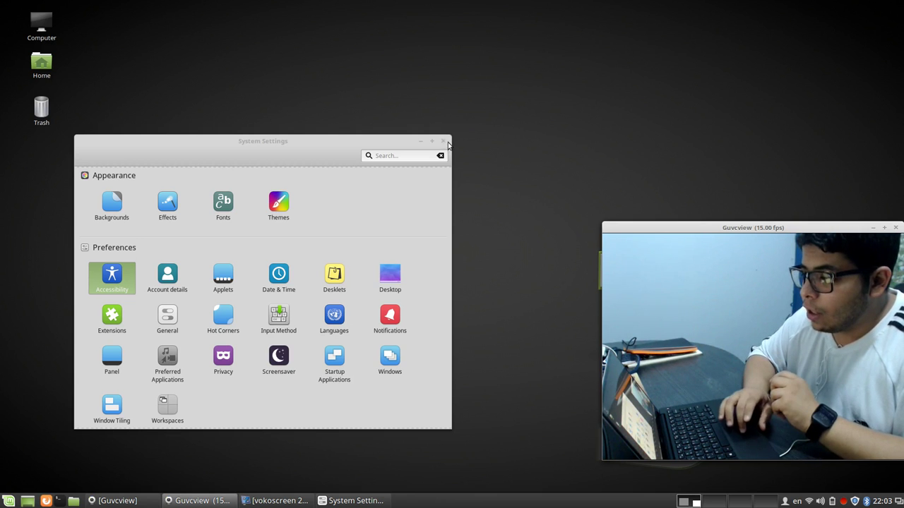
# Search System Settings for "pref" and open the Preferred Applications settings
pyautogui.click(415, 155)
pyautogui.write('pref')
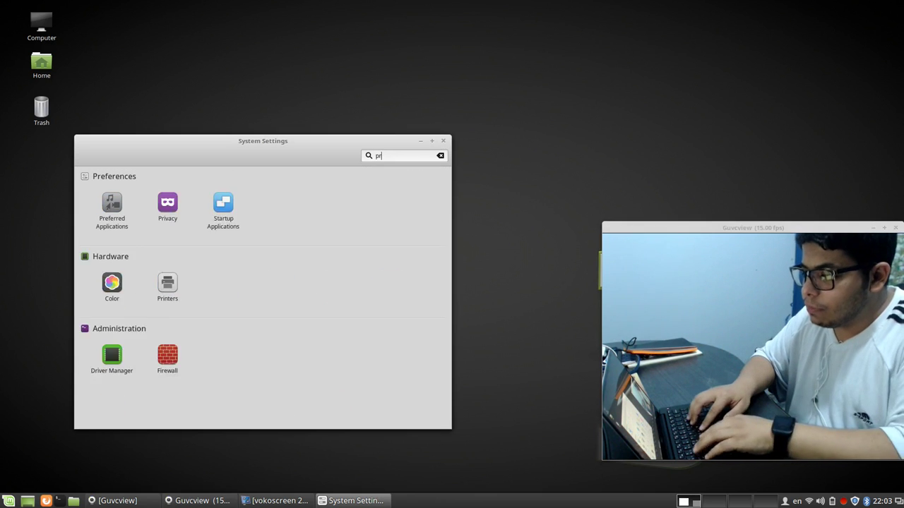
pyautogui.click(113, 212)
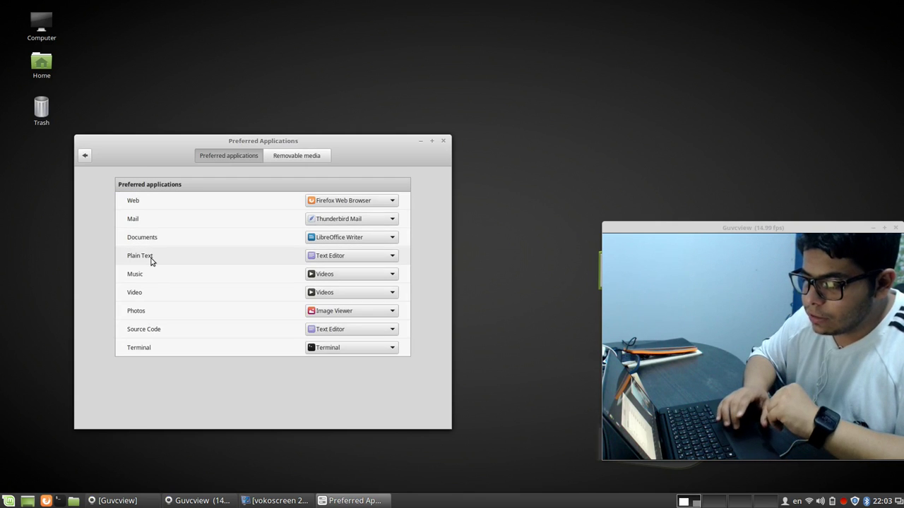
# Examine the application choices for plain text and source code without changing them, and close the Preferred Applications window
pyautogui.click(339, 255)
pyautogui.click(338, 251)
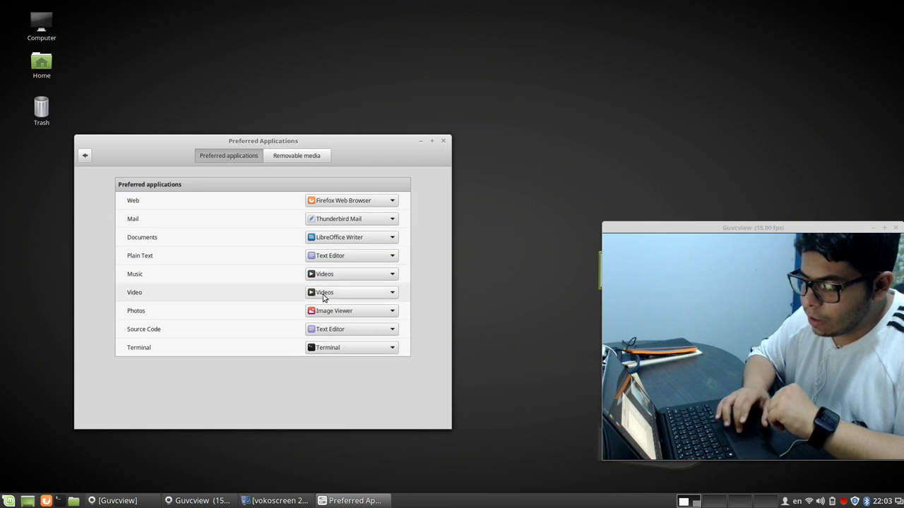
pyautogui.click(318, 329)
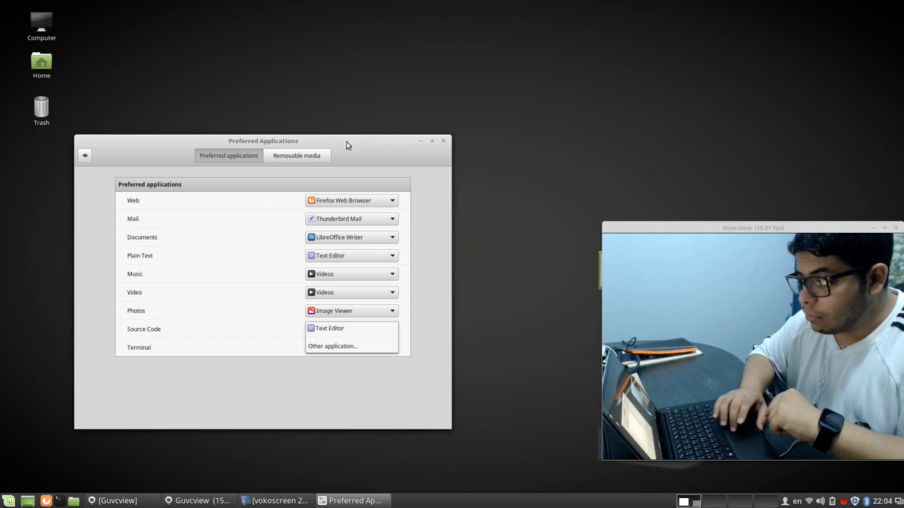
pyautogui.click(357, 142)
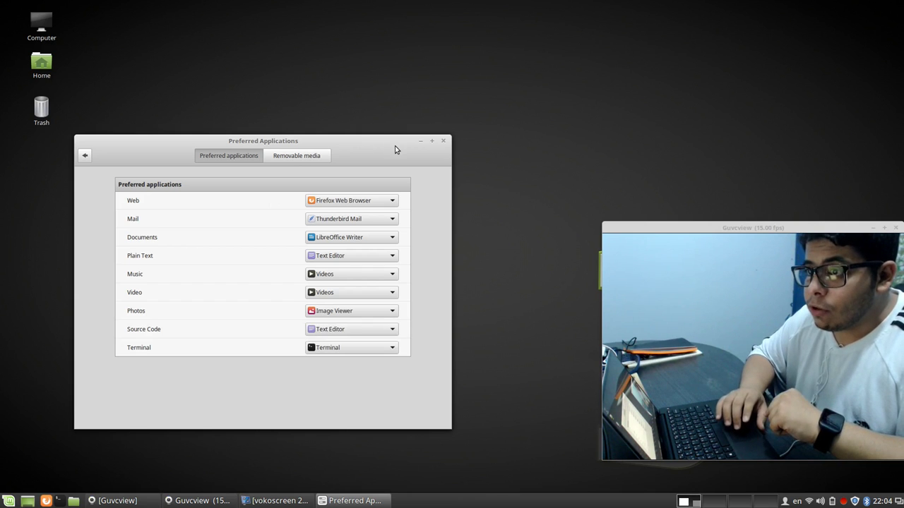
pyautogui.click(442, 142)
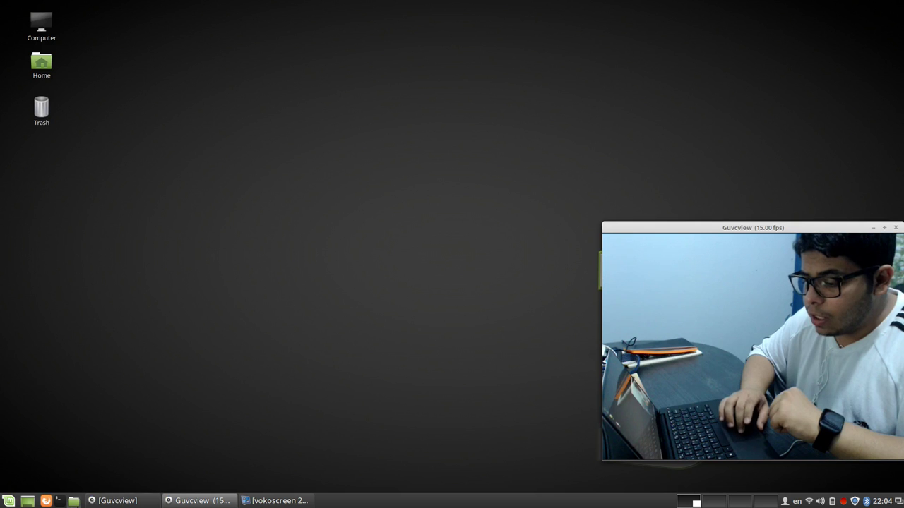
# Show the Firefox launcher's context options, open a terminal window, and view the Terminal launcher's additional options
pyautogui.rightClick(46, 502)
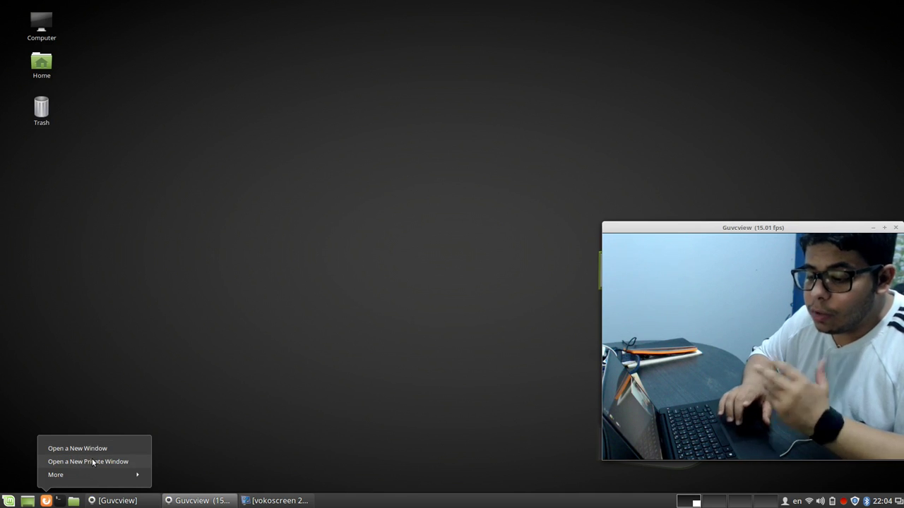
pyautogui.click(64, 502)
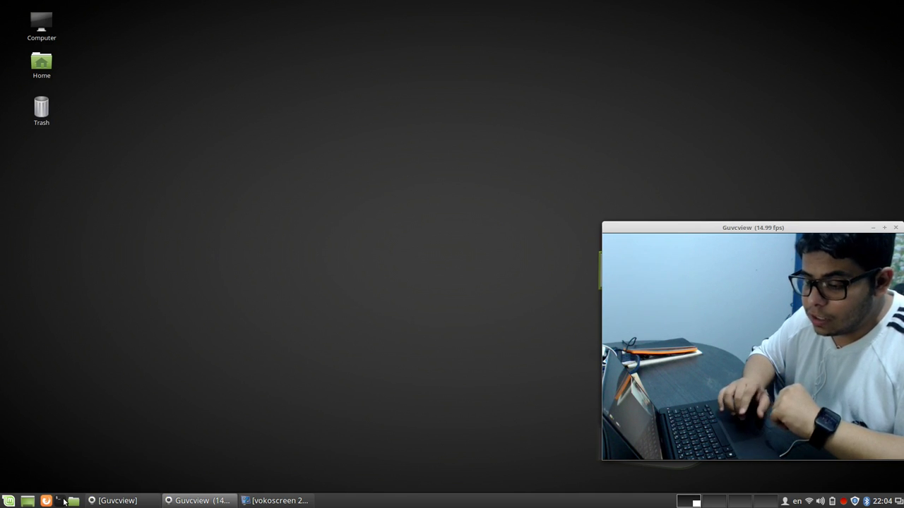
pyautogui.rightClick(63, 501)
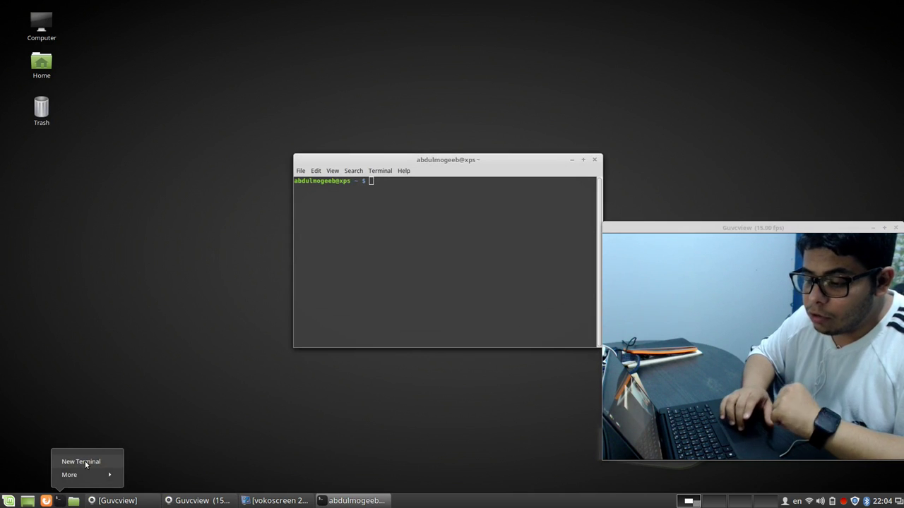
pyautogui.click(84, 475)
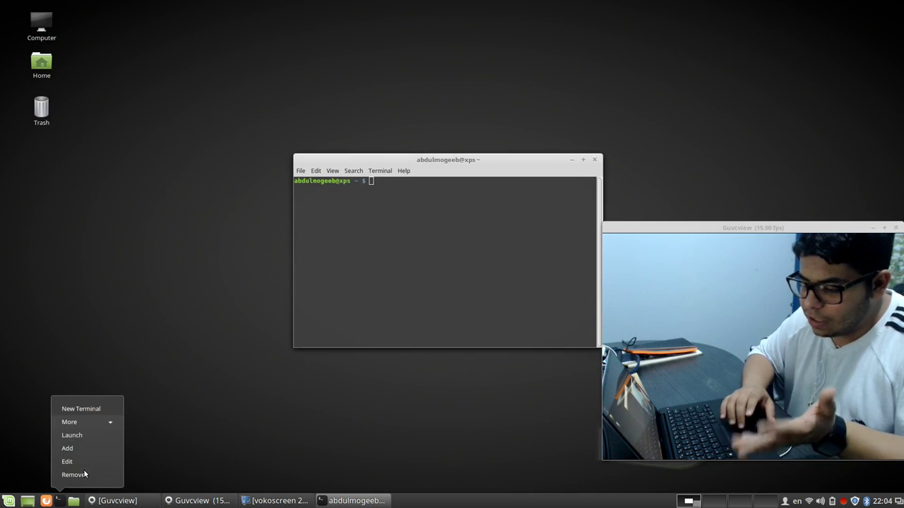
pyautogui.click(141, 360)
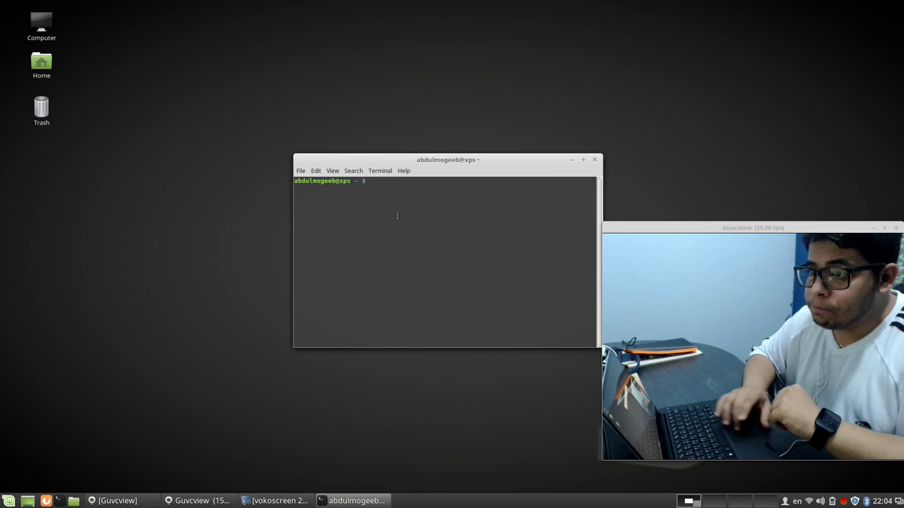
# Close the terminal, add the Digital photo frame desklet to the desktop, and close the Desklets window
pyautogui.click(597, 160)
pyautogui.rightClick(403, 155)
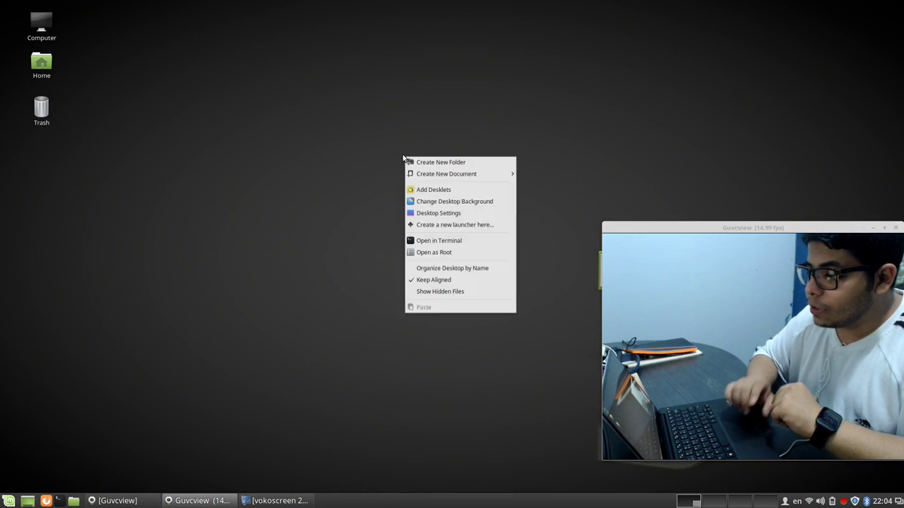
pyautogui.click(443, 189)
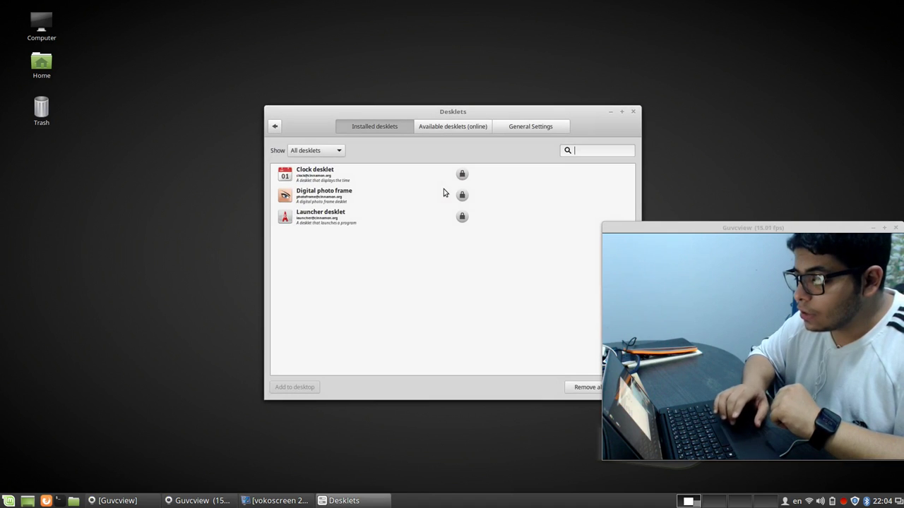
pyautogui.click(340, 201)
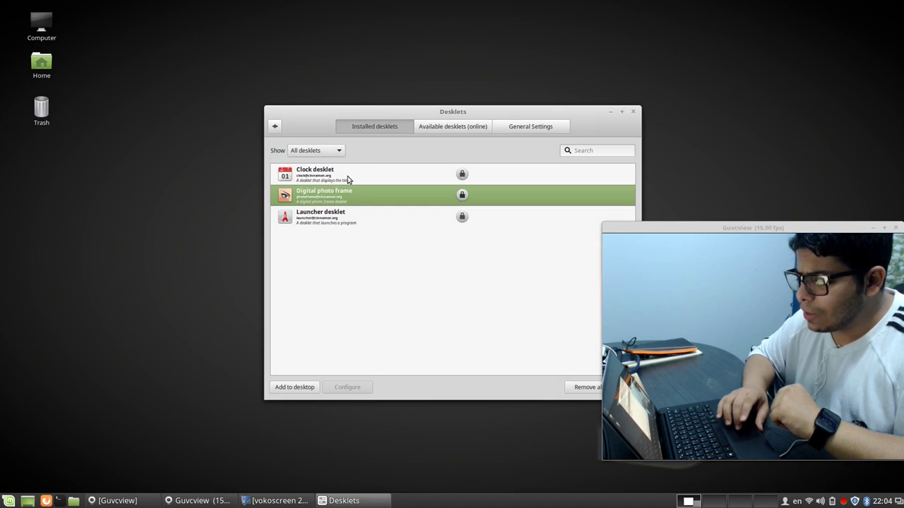
pyautogui.click(291, 388)
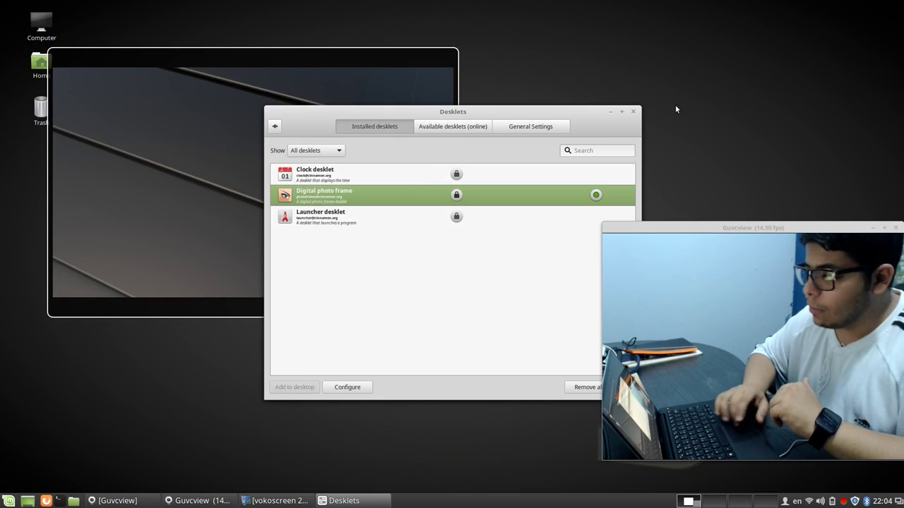
pyautogui.click(633, 112)
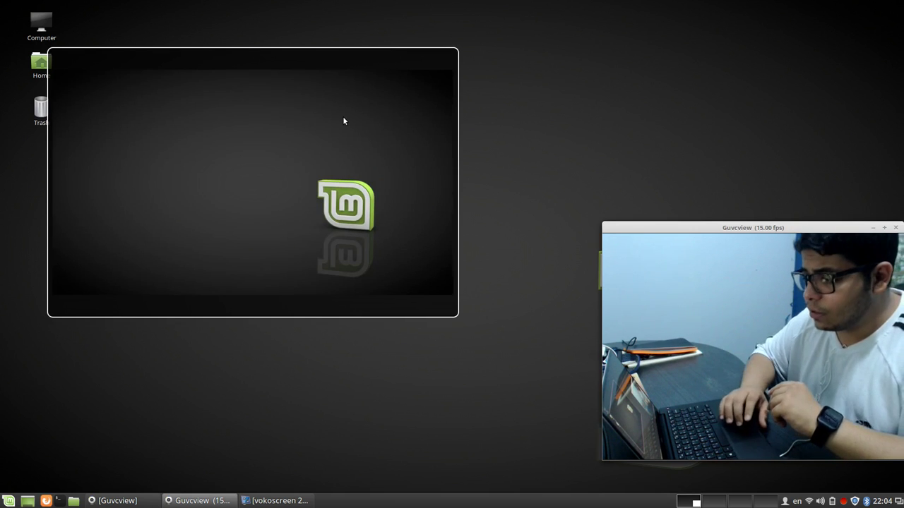
# Open the photo frame desklet's configuration, examine its folder, delay, size and effect options, and close the window
pyautogui.rightClick(444, 198)
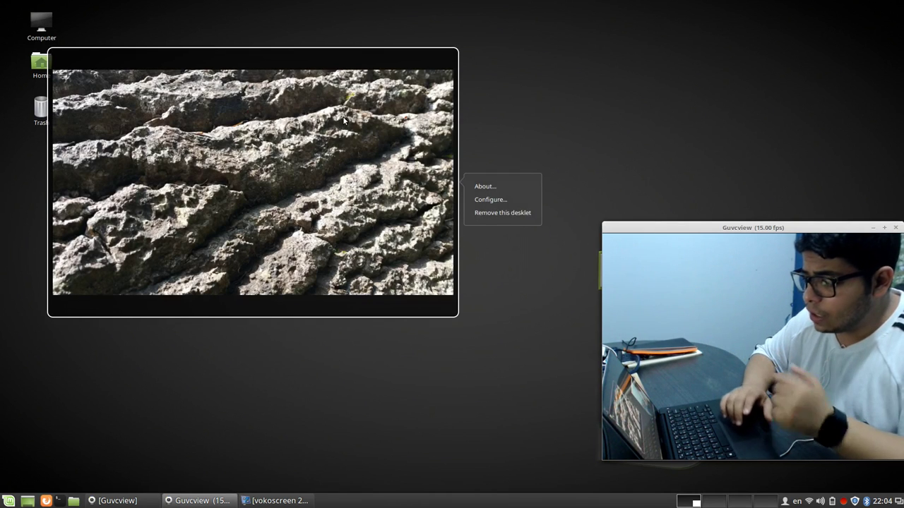
pyautogui.click(499, 196)
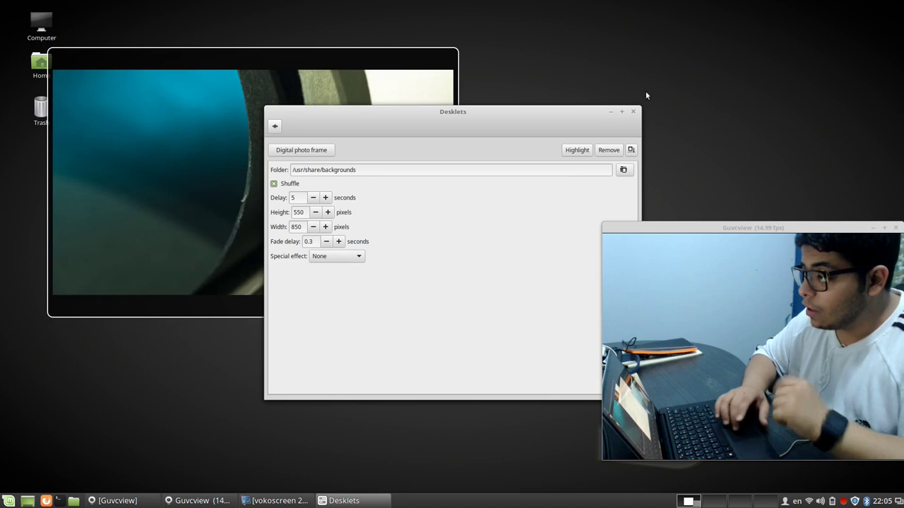
pyautogui.click(634, 111)
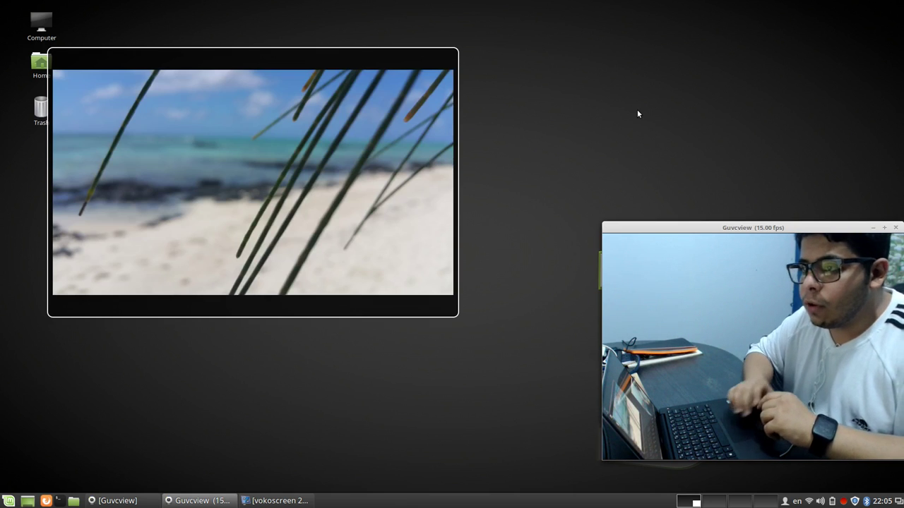
# Search the application menu for "xv", open Image Viewer to look at it, and close it
pyautogui.click(9, 500)
pyautogui.write('xv')
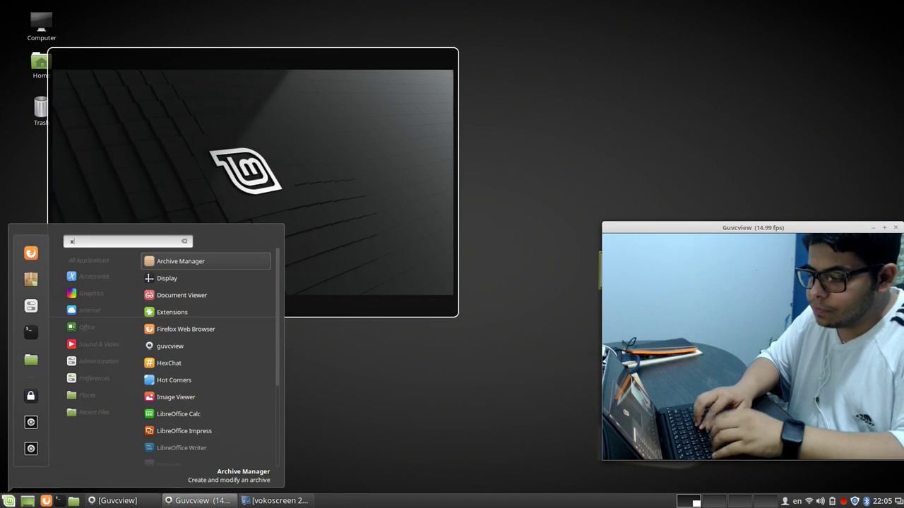
pyautogui.press('Return')
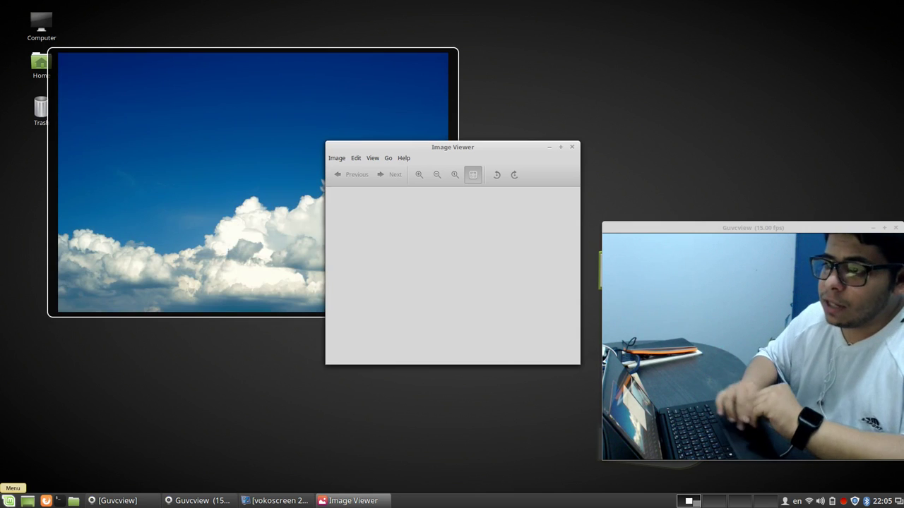
pyautogui.click(572, 146)
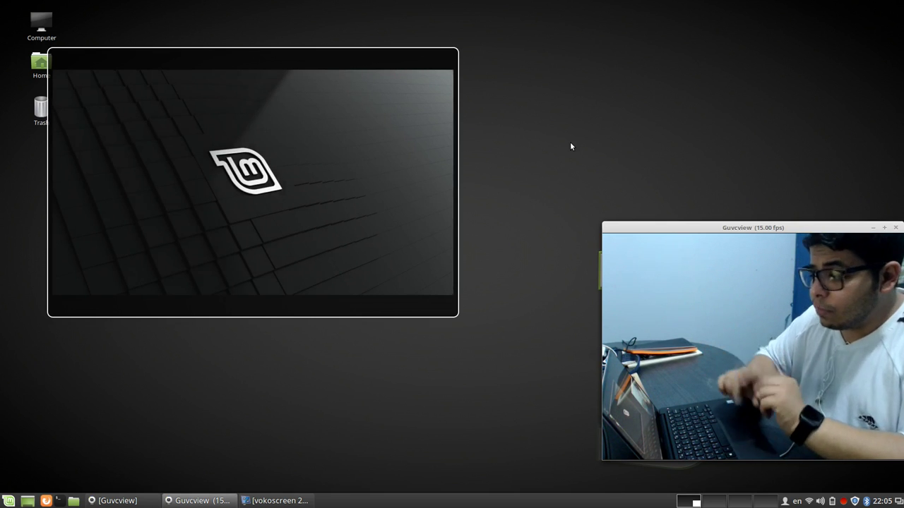
# Set the Update Manager's update policy to "Always update everything", and close the Update Manager
pyautogui.click(855, 501)
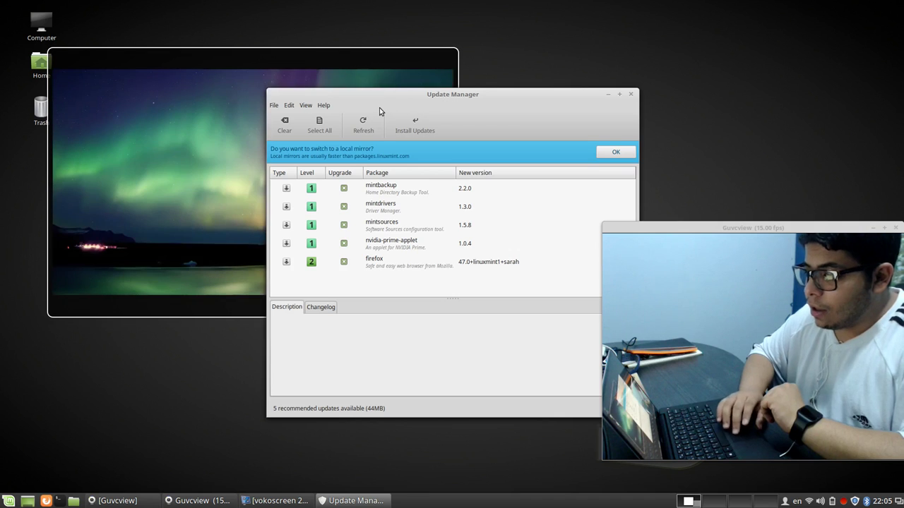
pyautogui.moveTo(469, 92); pyautogui.dragTo(298, 137)
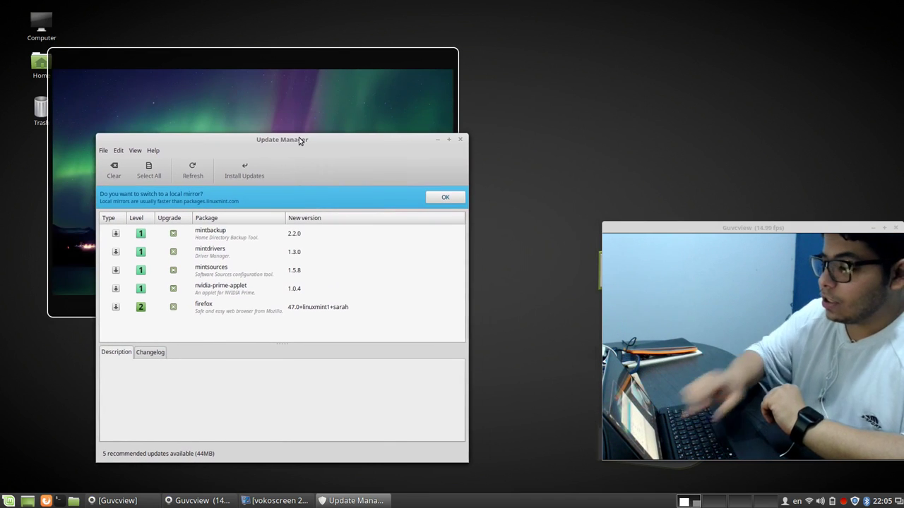
pyautogui.click(119, 151)
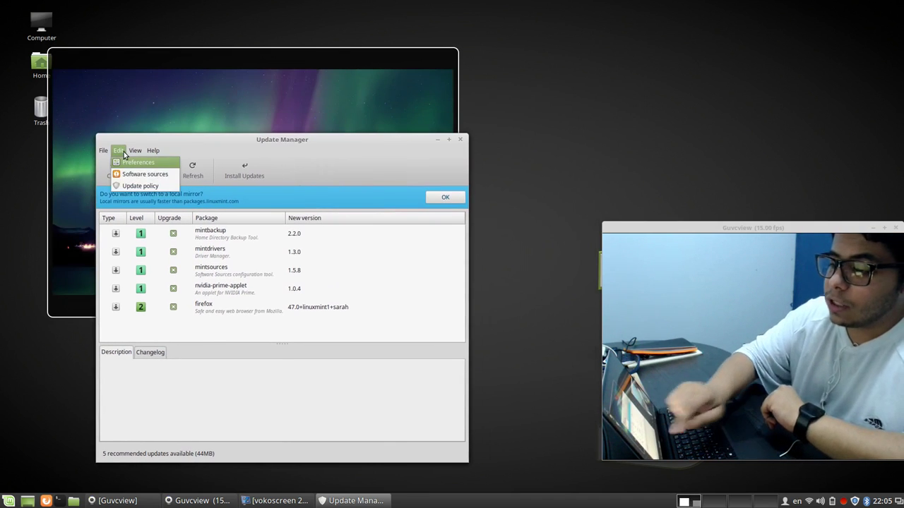
pyautogui.click(124, 182)
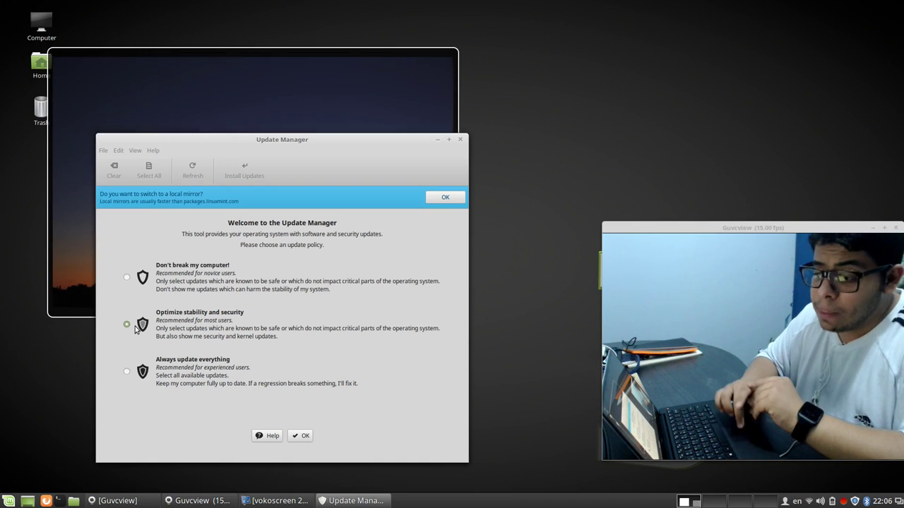
pyautogui.click(128, 372)
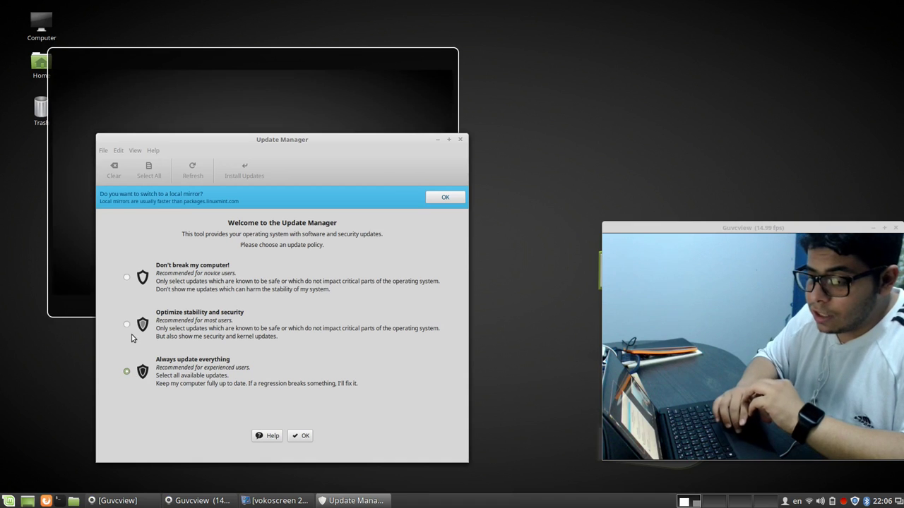
pyautogui.click(302, 437)
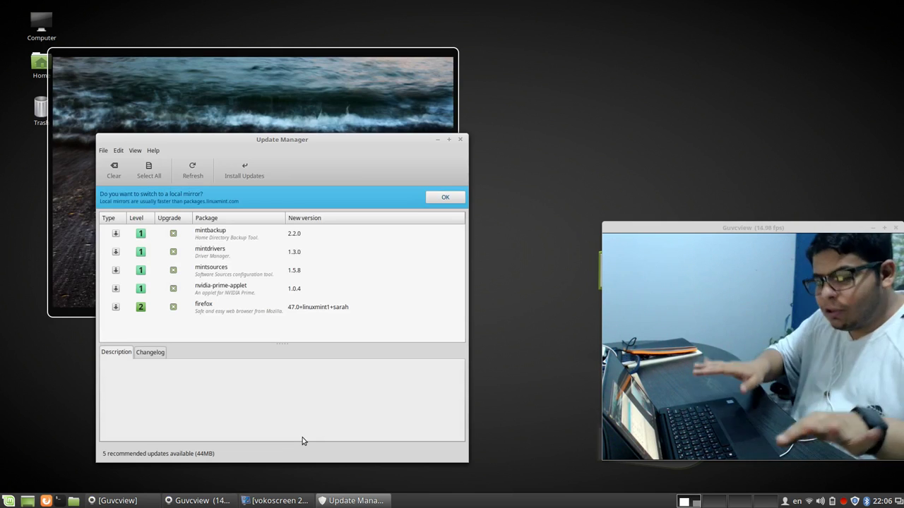
pyautogui.click(459, 140)
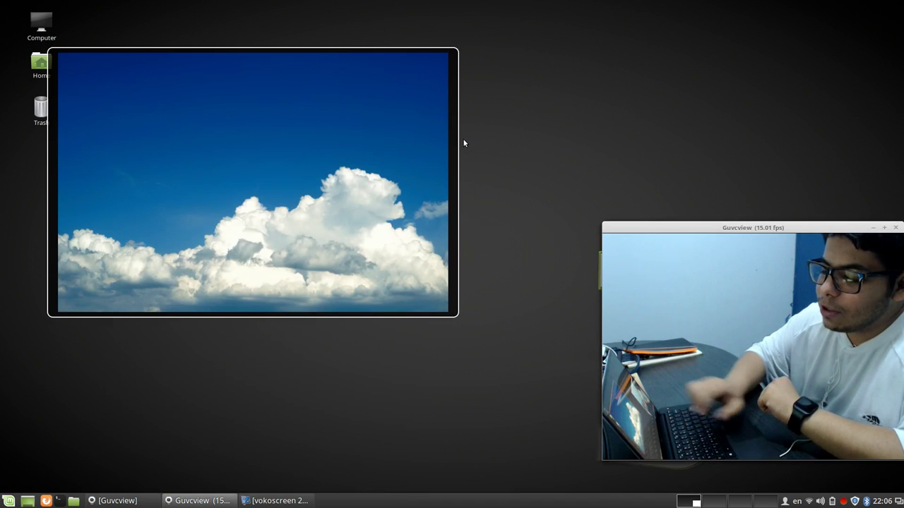
# Open the Themes settings from System Settings and set the Controls theme to Mint-Y-Dark
pyautogui.click(9, 501)
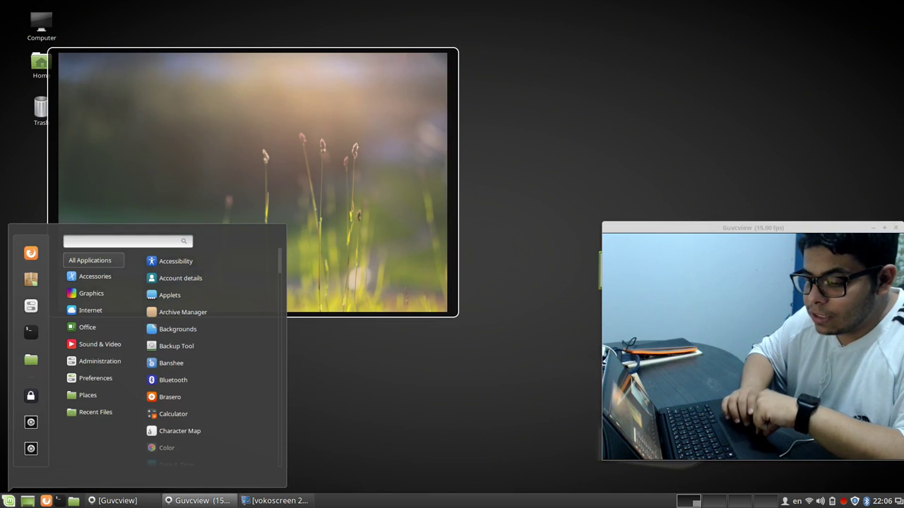
pyautogui.click(36, 317)
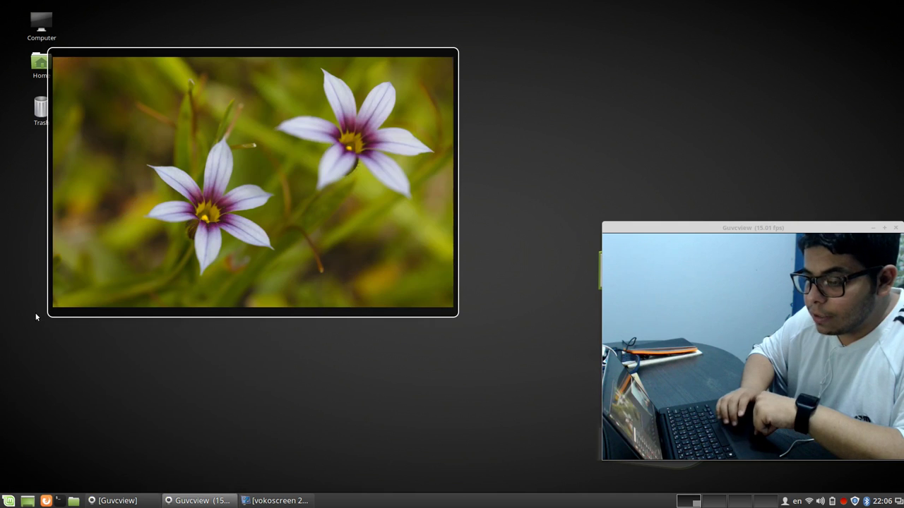
pyautogui.moveTo(384, 111); pyautogui.dragTo(207, 132)
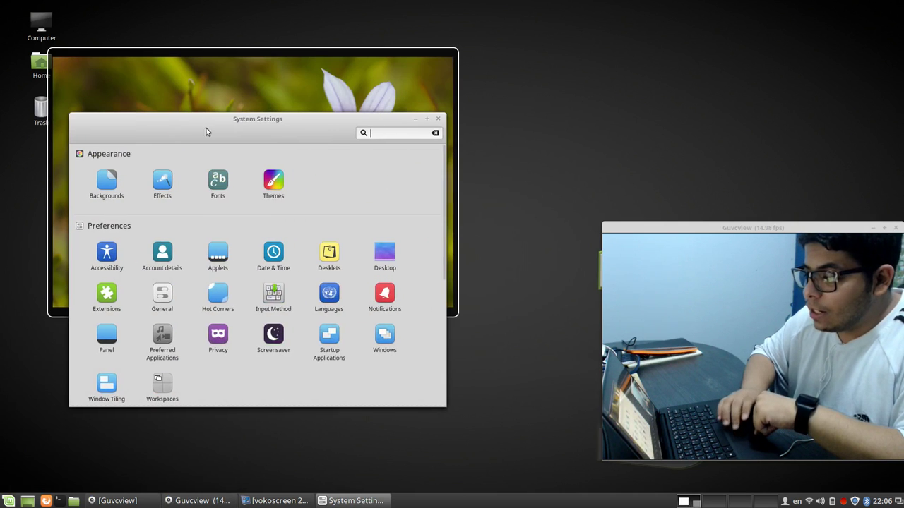
pyautogui.click(273, 180)
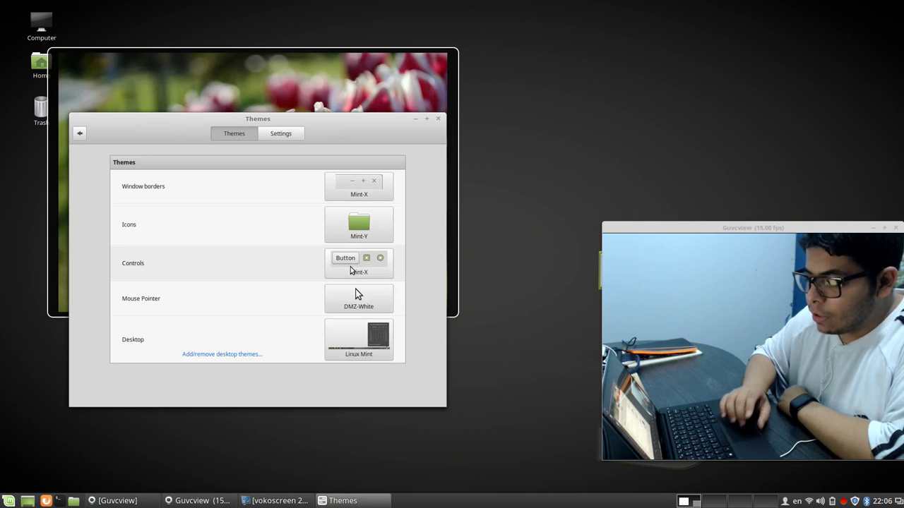
pyautogui.click(351, 270)
pyautogui.click(537, 288)
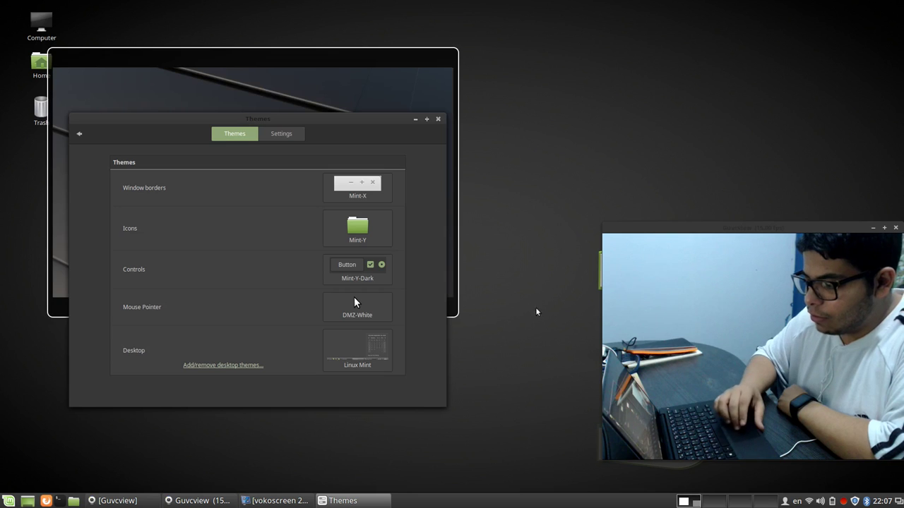
# Try the Mint-Y and Mint-X-Blue desktop themes, and set the Desktop theme to Mint-Y-Dark
pyautogui.click(373, 361)
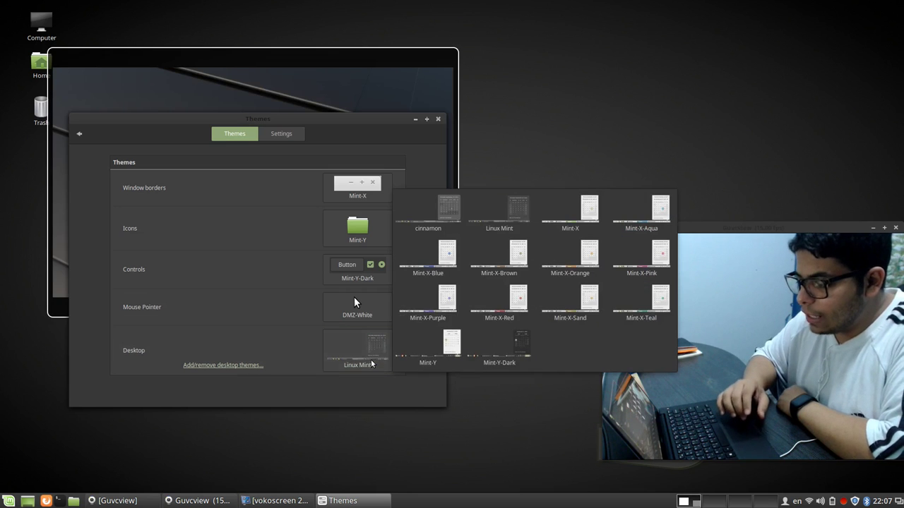
pyautogui.click(419, 345)
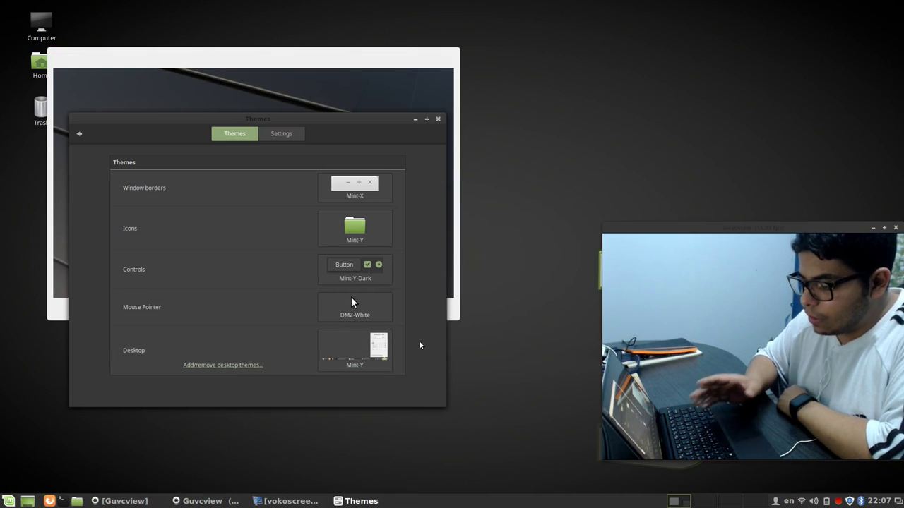
pyautogui.click(371, 353)
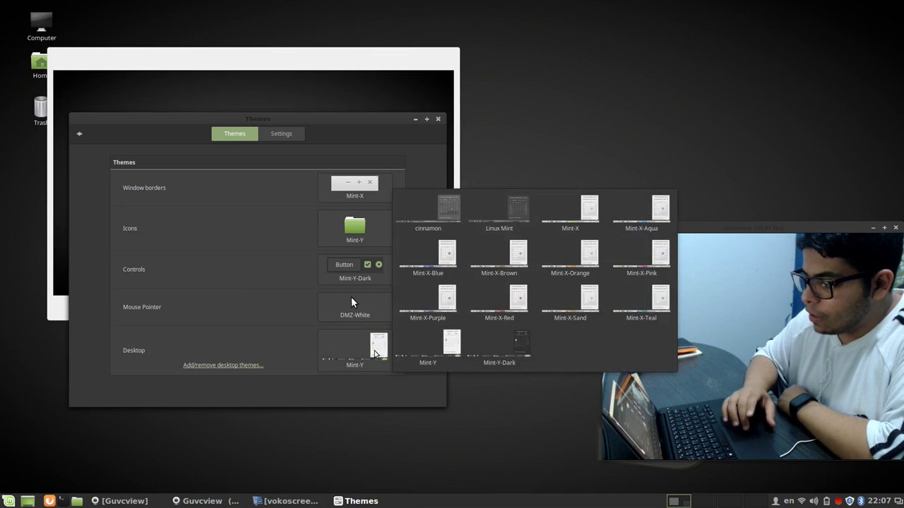
pyautogui.click(448, 261)
pyautogui.click(368, 352)
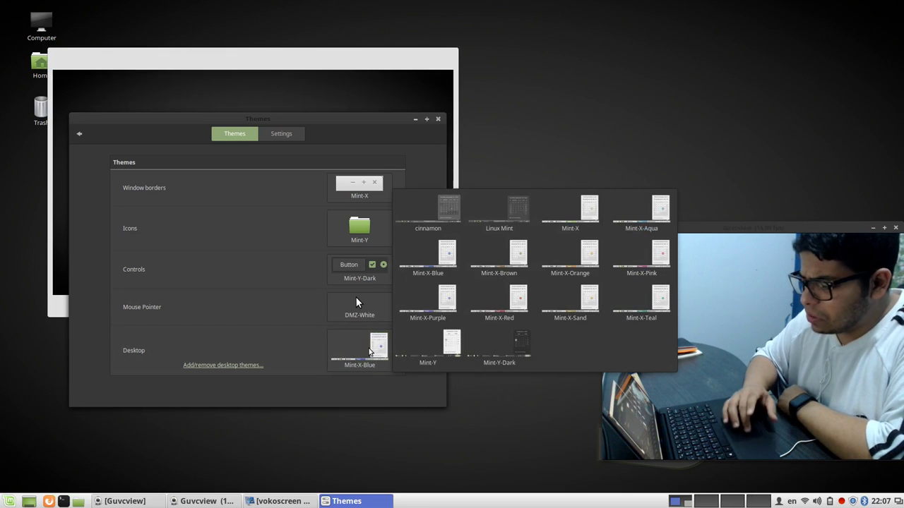
pyautogui.click(482, 344)
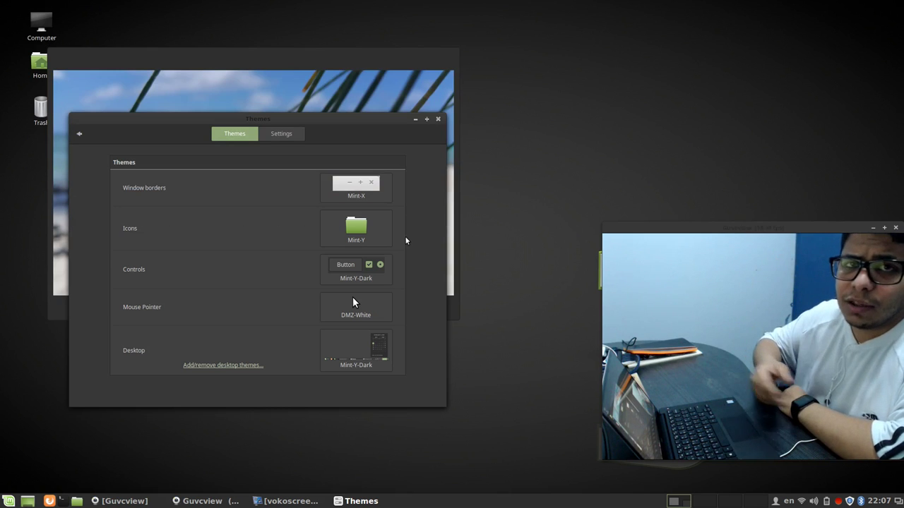
# Glance at the additional theme settings, set the Window borders theme to Mint-Y-Dark, and close the Themes window
pyautogui.click(272, 137)
pyautogui.click(249, 139)
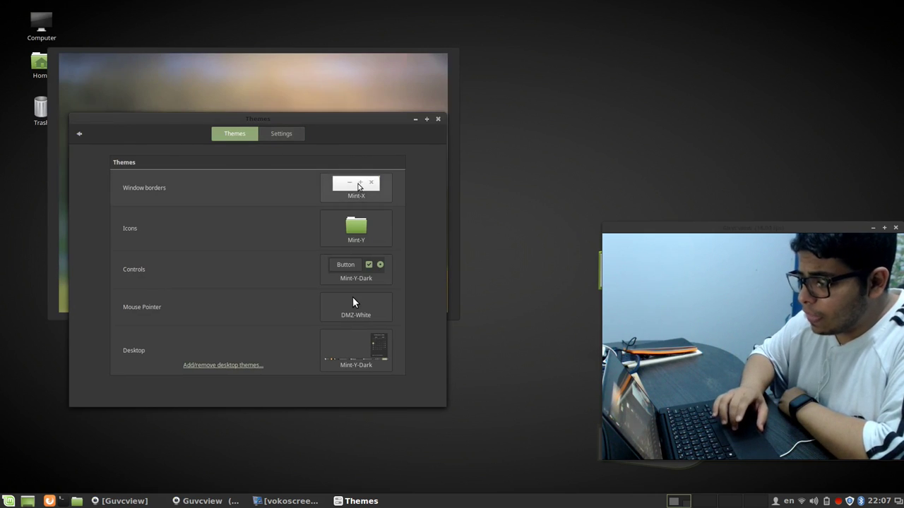
pyautogui.click(358, 186)
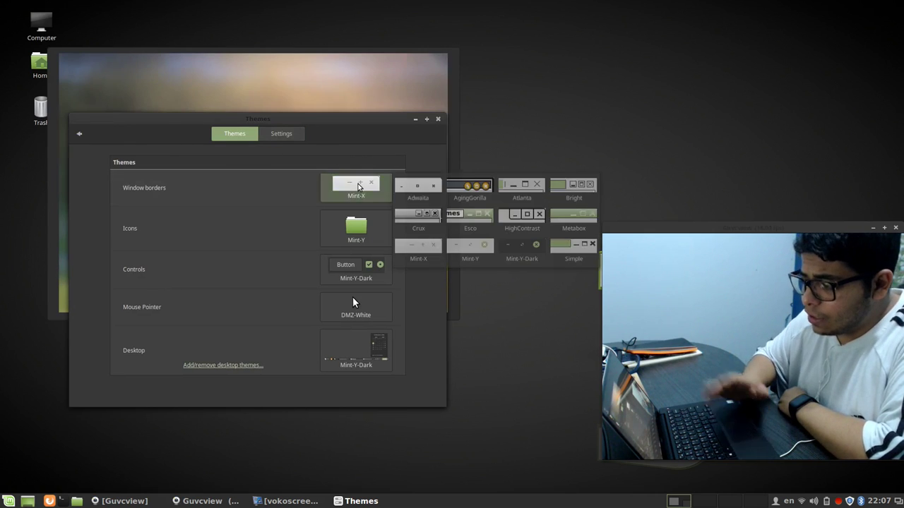
pyautogui.click(536, 260)
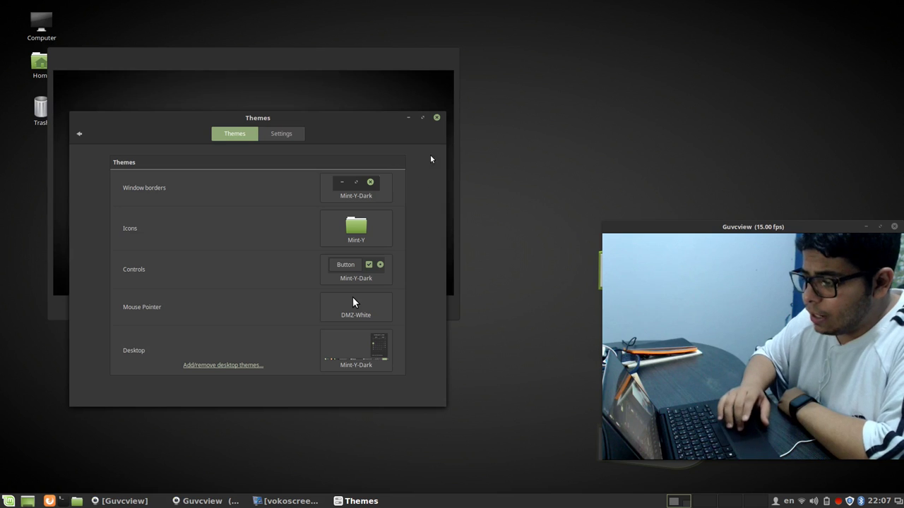
pyautogui.click(437, 119)
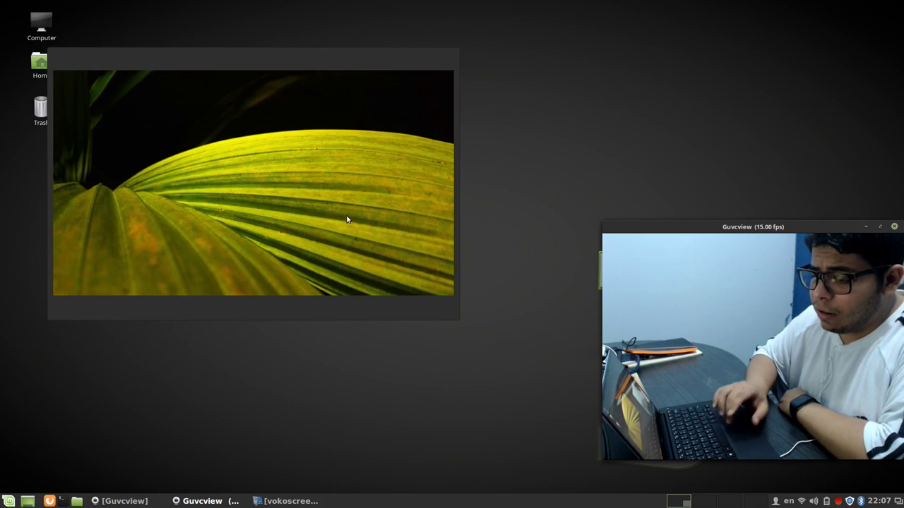
# Open a terminal and enter "sudo apt-get" at the prompt without running it
pyautogui.click(63, 501)
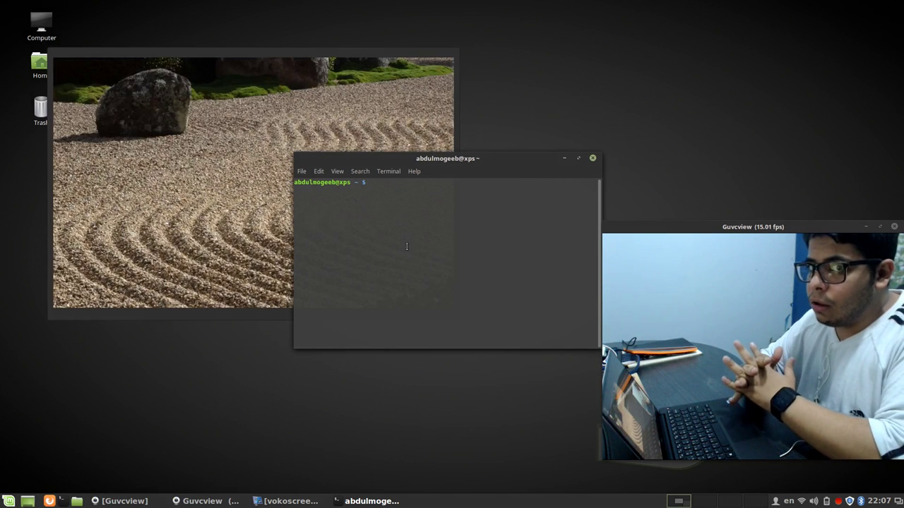
pyautogui.write('s')
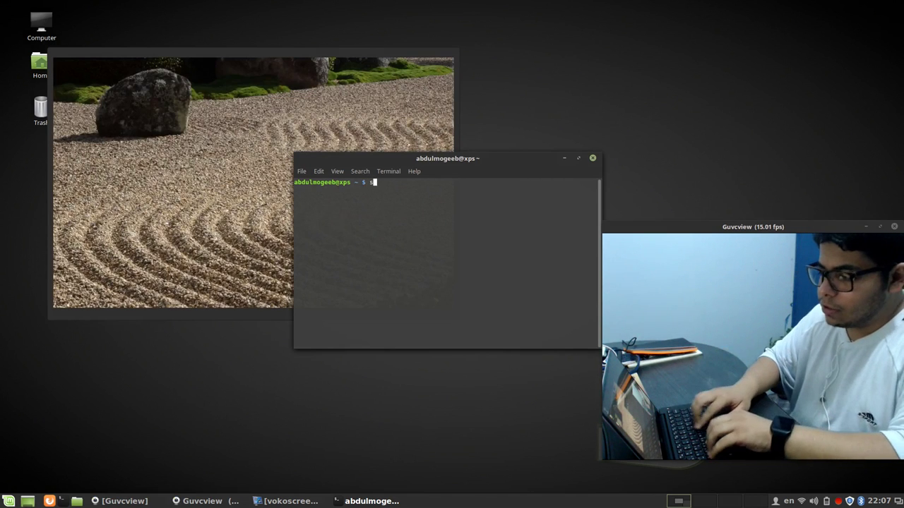
pyautogui.write('udo apt-get')
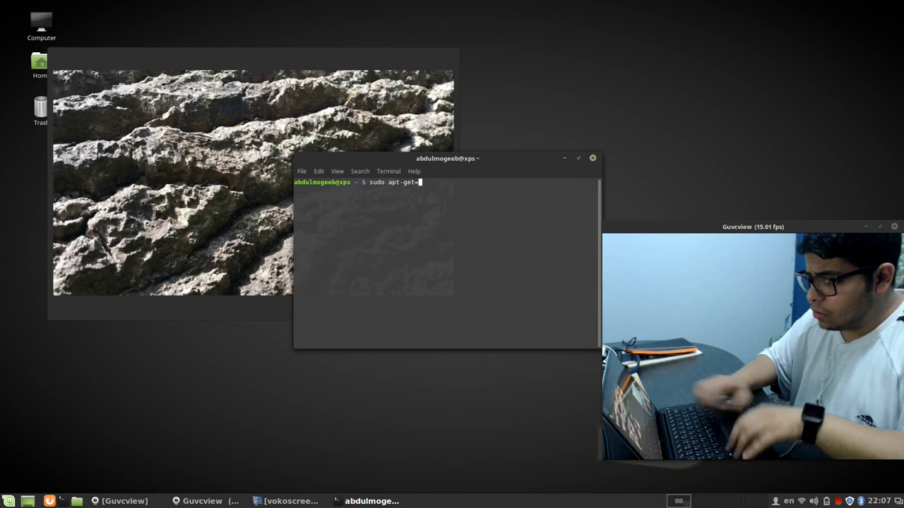
# Enlarge the terminal text, clearing the stray equals signs, and move the terminal window clear of the webcam window
pyautogui.click(336, 173)
pyautogui.press('Left')
pyautogui.press('Right')
pyautogui.click(343, 214)
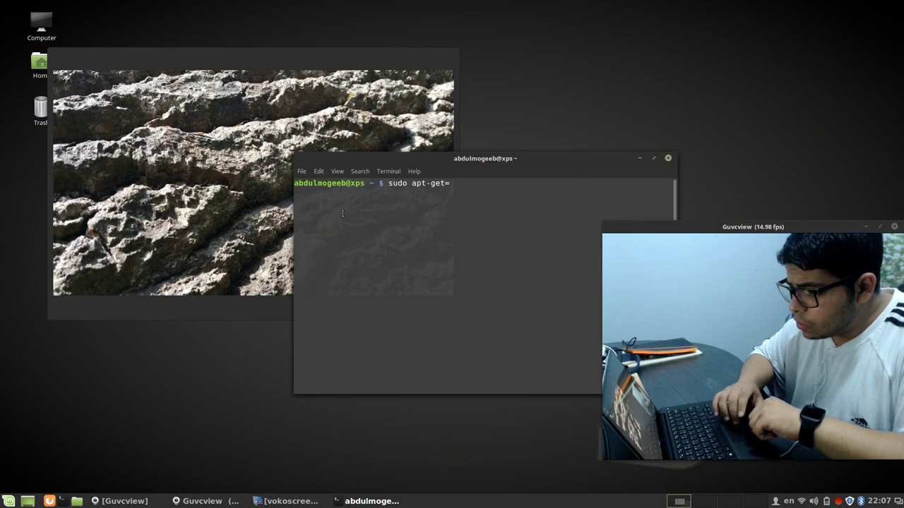
pyautogui.write('==')
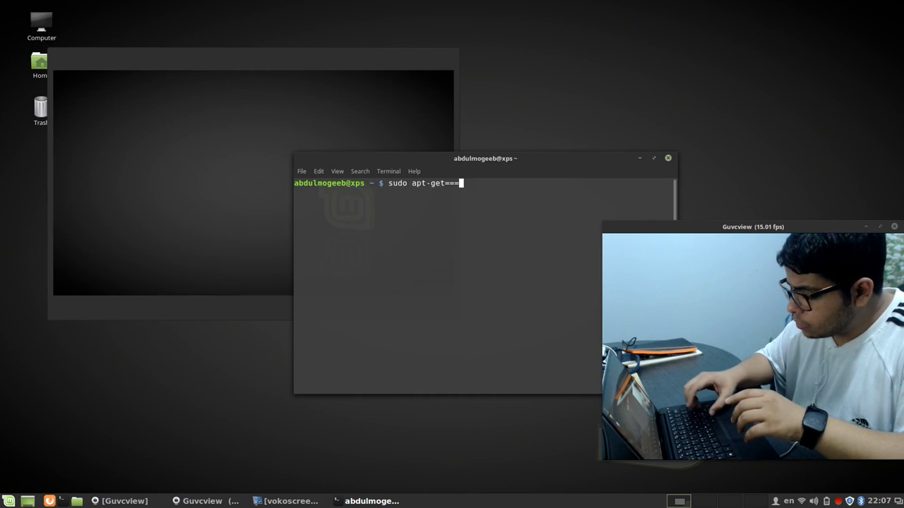
pyautogui.hotkey('ctrl', '+')
pyautogui.hotkey('ctrl', '+')
pyautogui.press('BackSpace')
pyautogui.press('BackSpace')
pyautogui.moveTo(485, 164); pyautogui.dragTo(254, 159)
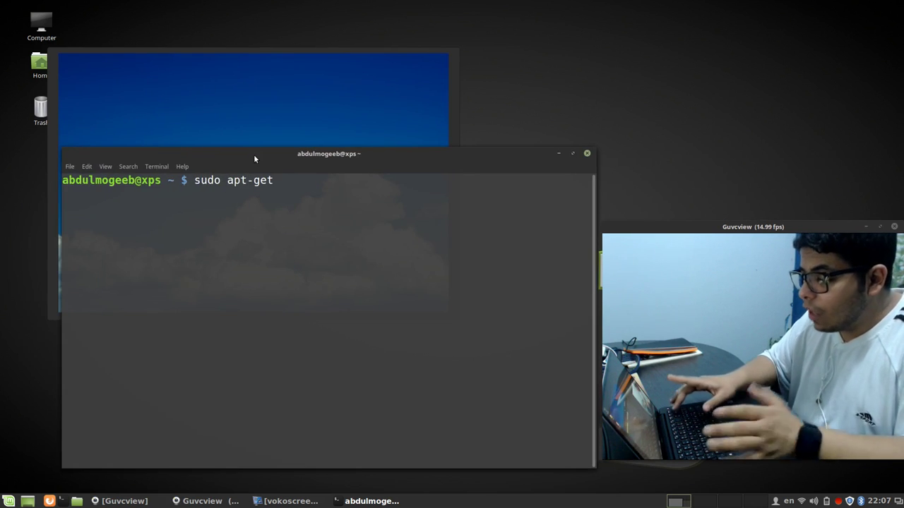
# Change the command to "sudo apt update" and run it, entering the account password
pyautogui.press('BackSpace')
pyautogui.press('BackSpace')
pyautogui.press('BackSpace')
pyautogui.press('BackSpace')
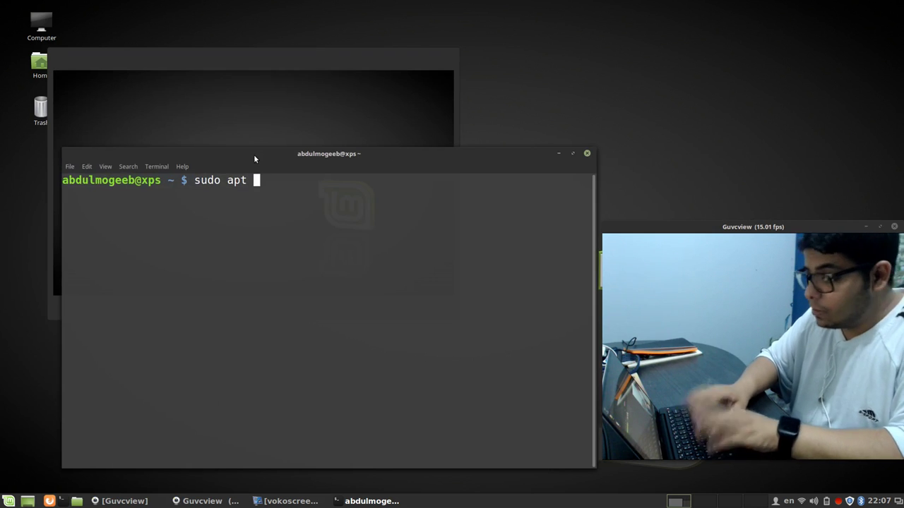
pyautogui.write('update')
pyautogui.press('Return')
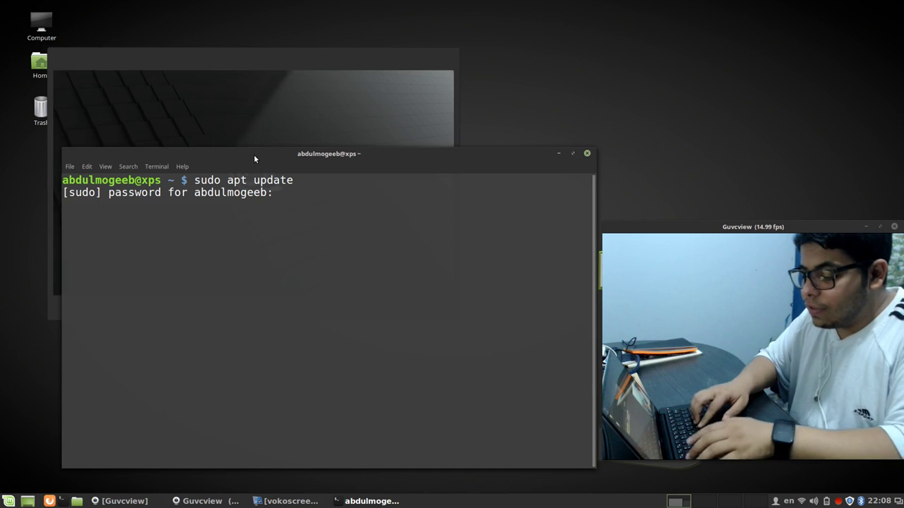
pyautogui.press('Return')
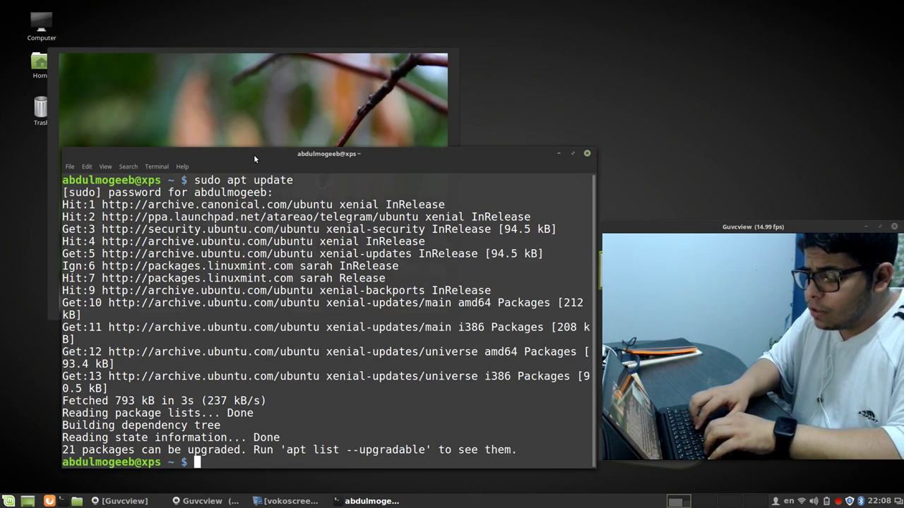
# Enter "sudo apt install" at the prompt as an example and clear the line without running it
pyautogui.write('sudo apt install')
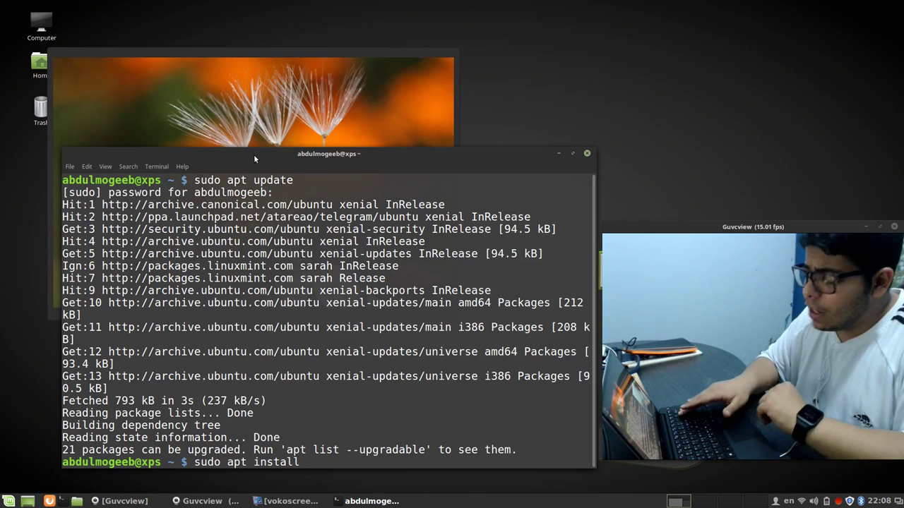
pyautogui.press('BackSpace')
pyautogui.press('BackSpace')
pyautogui.press('BackSpace')
pyautogui.press('BackSpace')
pyautogui.press('BackSpace')
pyautogui.press('BackSpace')
pyautogui.press('BackSpace')
pyautogui.press('BackSpace')
pyautogui.press('BackSpace')
pyautogui.press('BackSpace')
pyautogui.press('BackSpace')
pyautogui.press('BackSpace')
pyautogui.press('BackSpace')
pyautogui.press('BackSpace')
pyautogui.press('BackSpace')
pyautogui.press('BackSpace')
pyautogui.press('BackSpace')
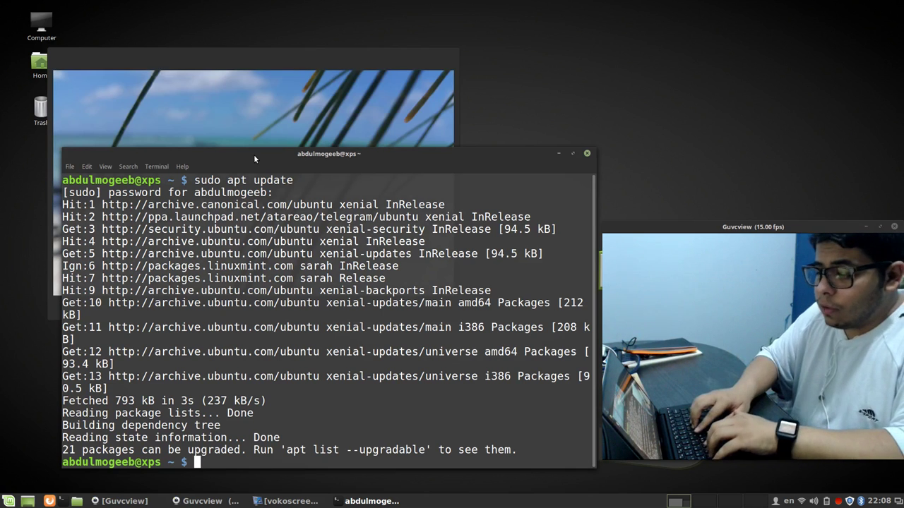
# Run "sudo apt full-upgrade" and answer n to decline the upgrade
pyautogui.write('sudo apt')
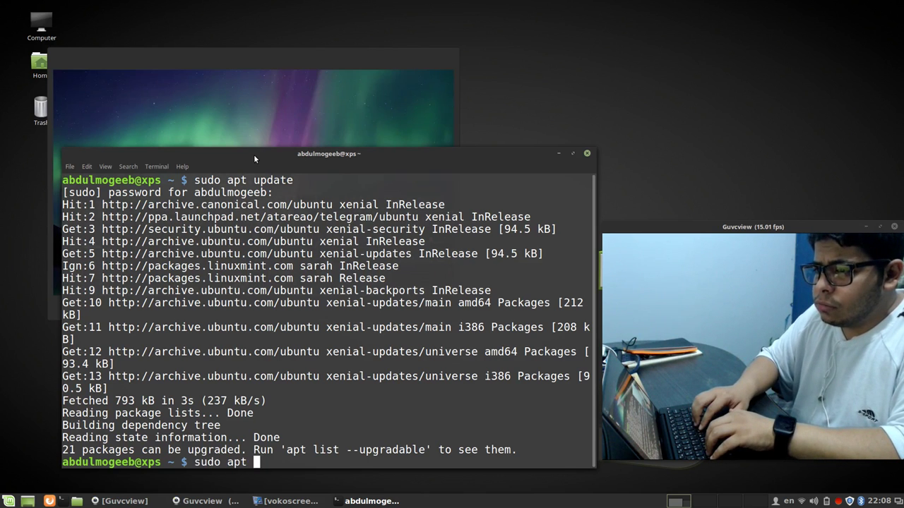
pyautogui.write('full')
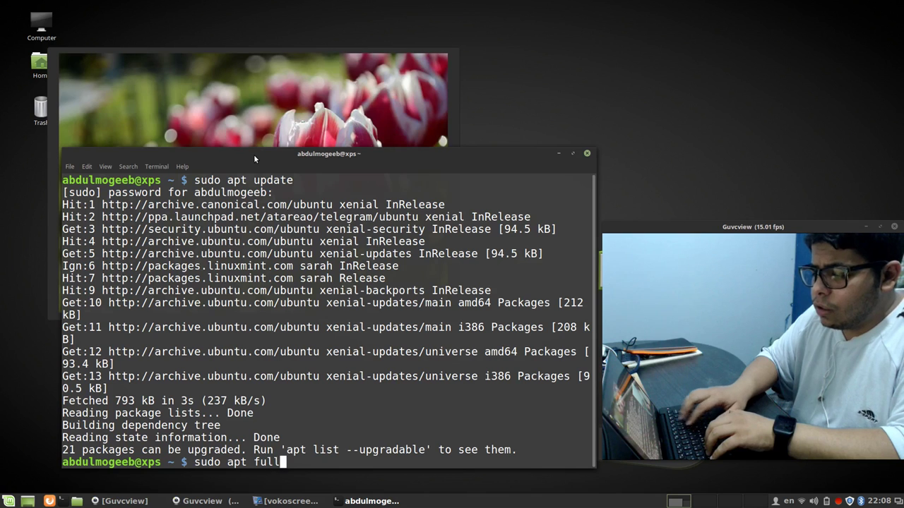
pyautogui.write('-upgrade')
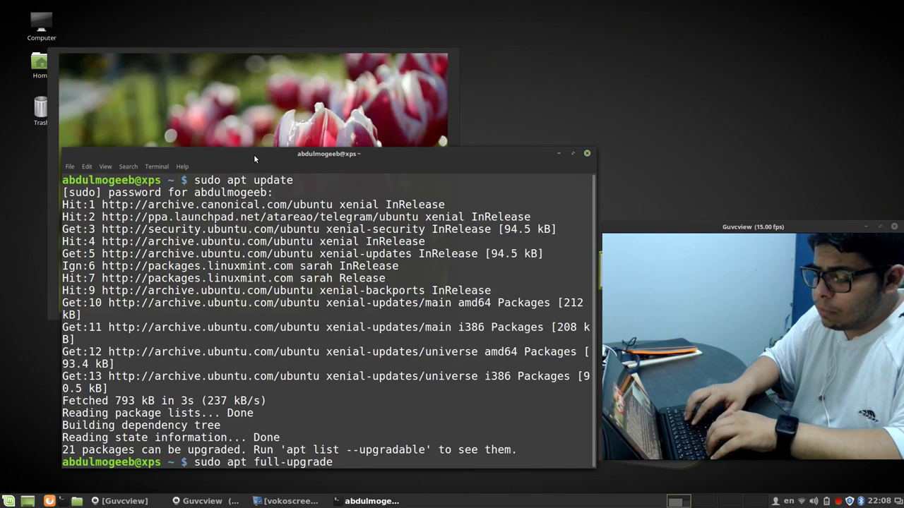
pyautogui.press('Return')
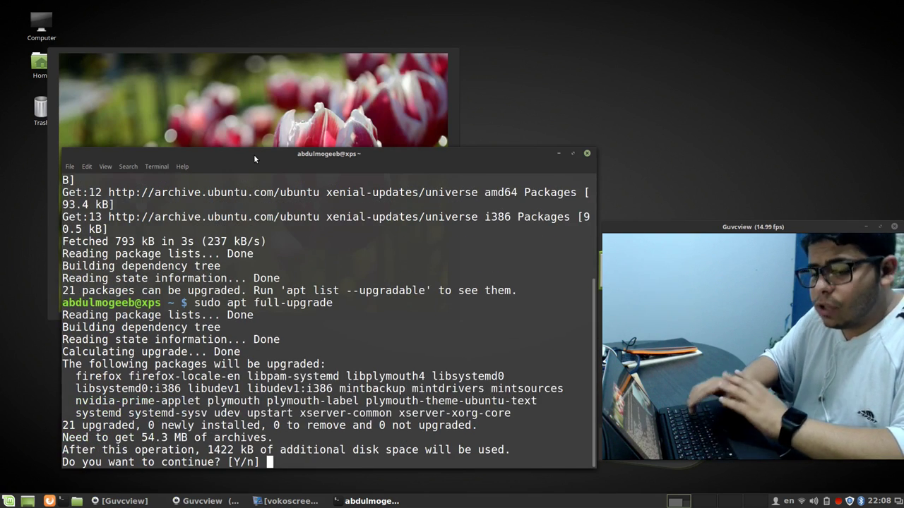
pyautogui.write('n')
pyautogui.press('Return')
# Enter "sudo apt-get dist-upgrade" at the prompt for comparison and clear the line without running it
pyautogui.write('sudo apt-get dist-upgrade')
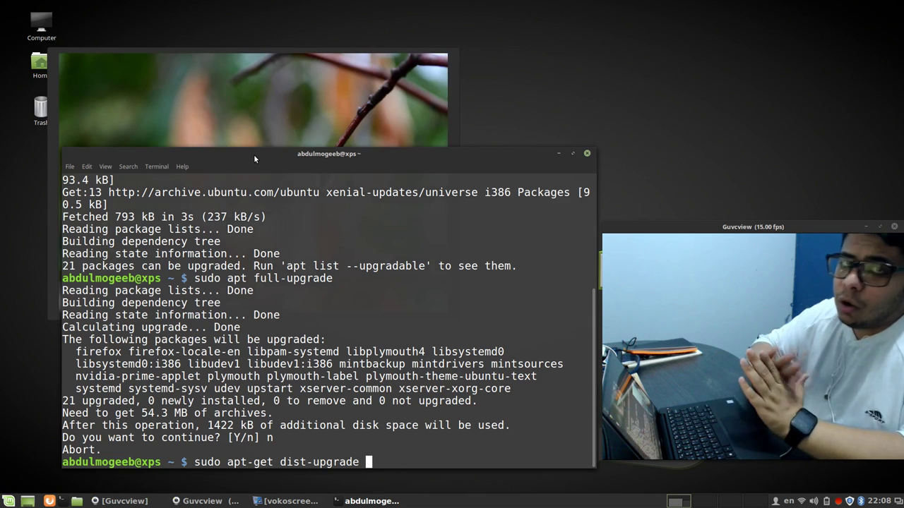
pyautogui.press('BackSpace')
pyautogui.press('BackSpace')
pyautogui.press('BackSpace')
pyautogui.press('BackSpace')
pyautogui.press('BackSpace')
pyautogui.press('BackSpace')
pyautogui.press('BackSpace')
pyautogui.press('BackSpace')
pyautogui.press('BackSpace')
pyautogui.press('BackSpace')
pyautogui.press('BackSpace')
pyautogui.press('BackSpace')
pyautogui.press('BackSpace')
pyautogui.press('BackSpace')
pyautogui.press('BackSpace')
pyautogui.press('BackSpace')
pyautogui.press('BackSpace')
pyautogui.press('BackSpace')
pyautogui.press('BackSpace')
pyautogui.press('BackSpace')
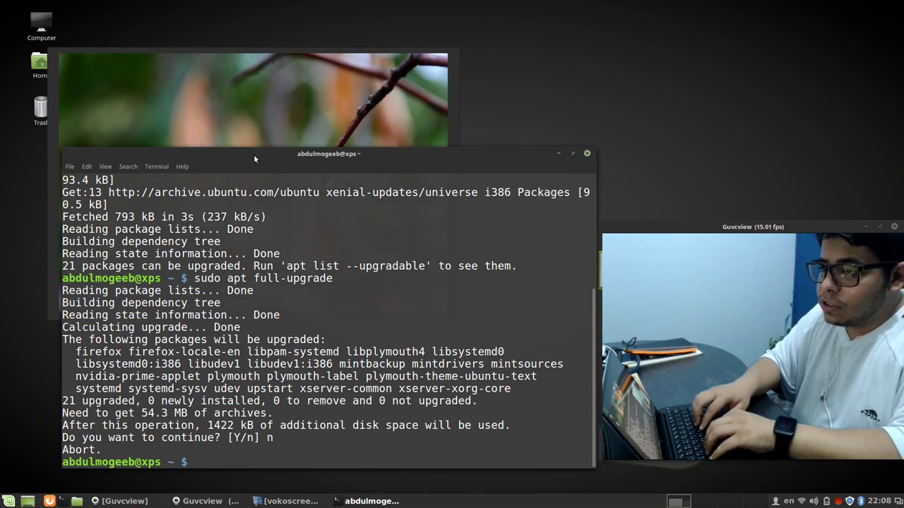
# Enter "sudo apt edit-source" at the prompt as another example and clear the line without running it
pyautogui.write('sudo apt-edit-ss')
pyautogui.press('BackSpace')
pyautogui.press('BackSpace')
pyautogui.press('BackSpace')
pyautogui.press('BackSpace')
pyautogui.press('BackSpace')
pyautogui.press('BackSpace')
pyautogui.press('BackSpace')
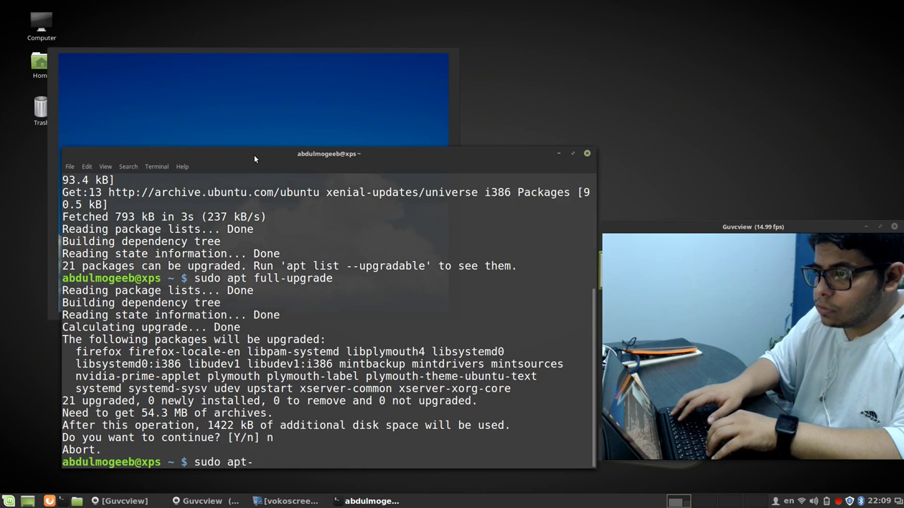
pyautogui.press('BackSpace')
pyautogui.press('BackSpace')
pyautogui.write('t')
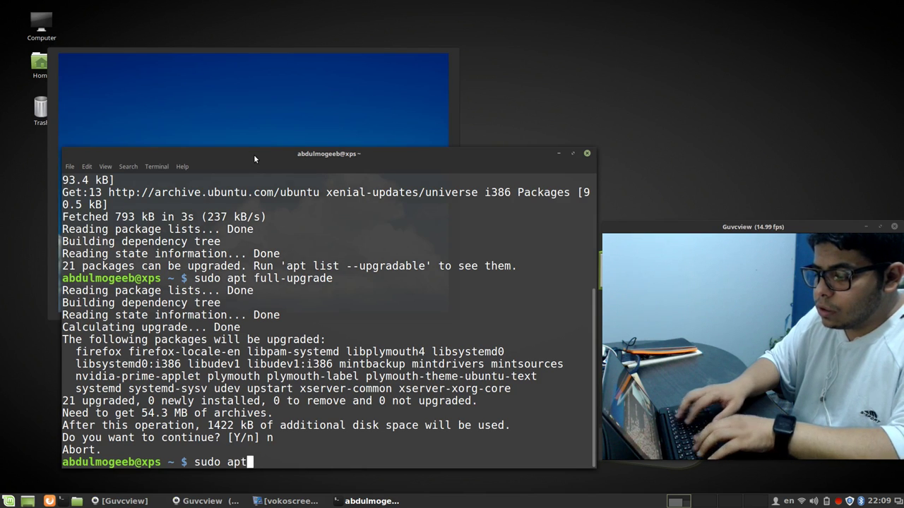
pyautogui.write(' edit-sourc')
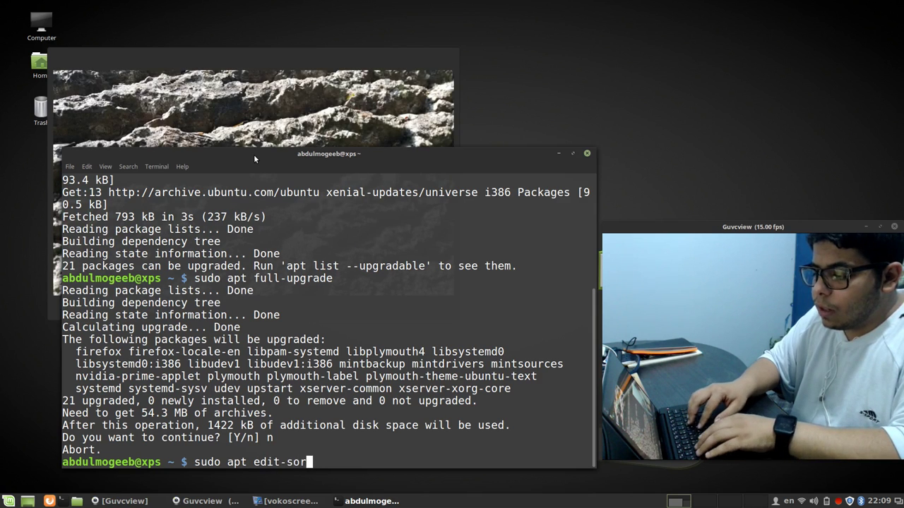
pyautogui.write('e=')
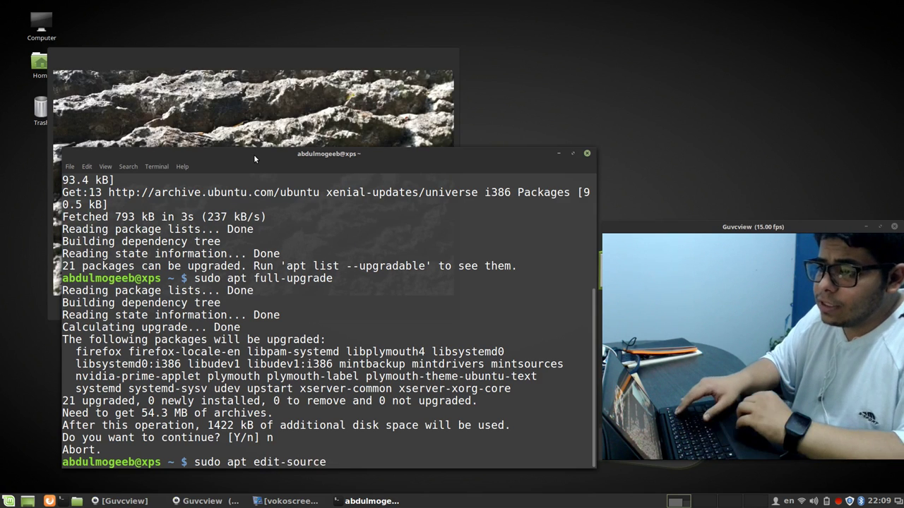
pyautogui.press('BackSpace')
pyautogui.press('BackSpace')
pyautogui.press('BackSpace')
pyautogui.press('BackSpace')
pyautogui.press('BackSpace')
pyautogui.press('BackSpace')
pyautogui.press('BackSpace')
pyautogui.press('BackSpace')
pyautogui.press('BackSpace')
pyautogui.press('BackSpace')
pyautogui.press('BackSpace')
pyautogui.press('BackSpace')
pyautogui.press('BackSpace')
pyautogui.press('BackSpace')
pyautogui.press('BackSpace')
pyautogui.press('BackSpace')
pyautogui.press('BackSpace')
pyautogui.press('BackSpace')
pyautogui.press('BackSpace')
pyautogui.press('BackSpace')
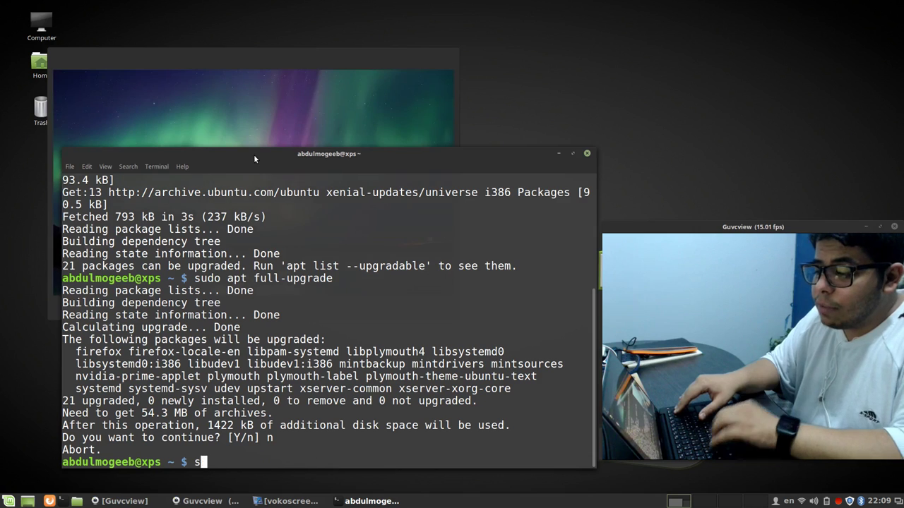
# Enter "sudo apt-add-repository --remove" at the prompt as an example and close the terminal without running it
pyautogui.write('sudo apt')
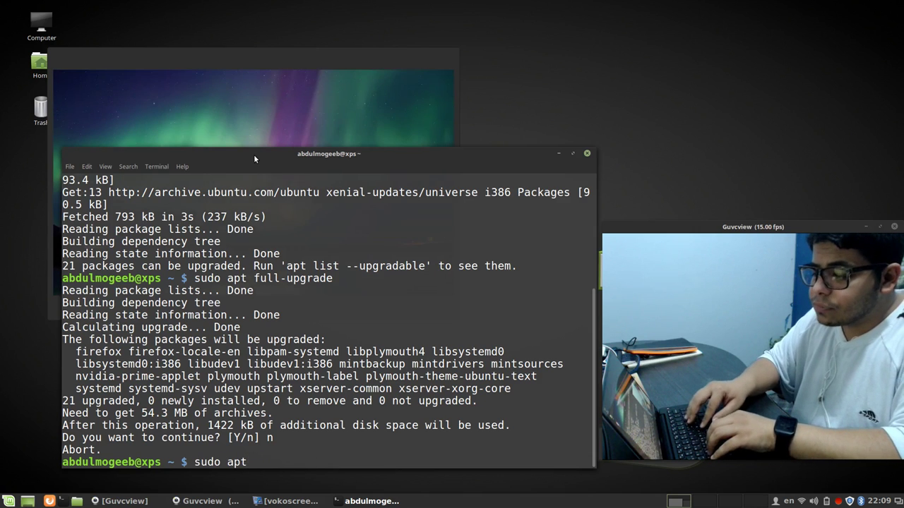
pyautogui.write('-add-')
pyautogui.press('Tab')
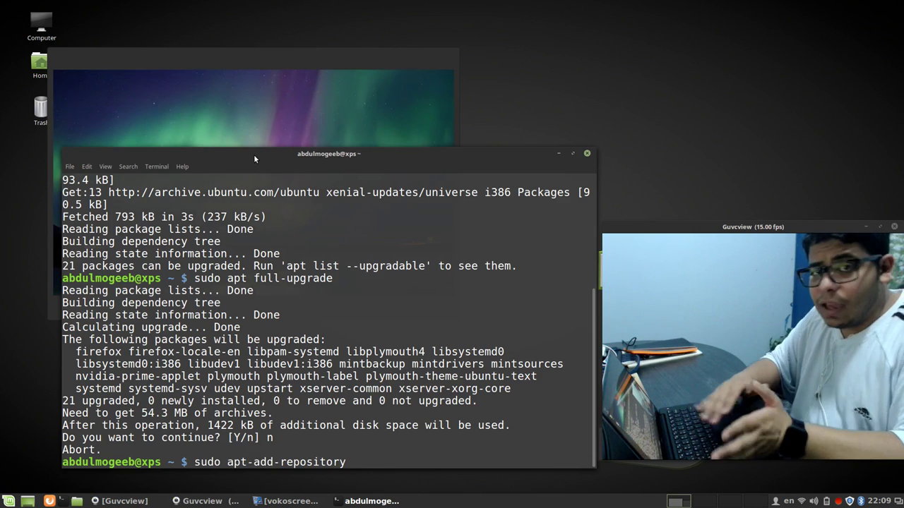
pyautogui.write('--remove')
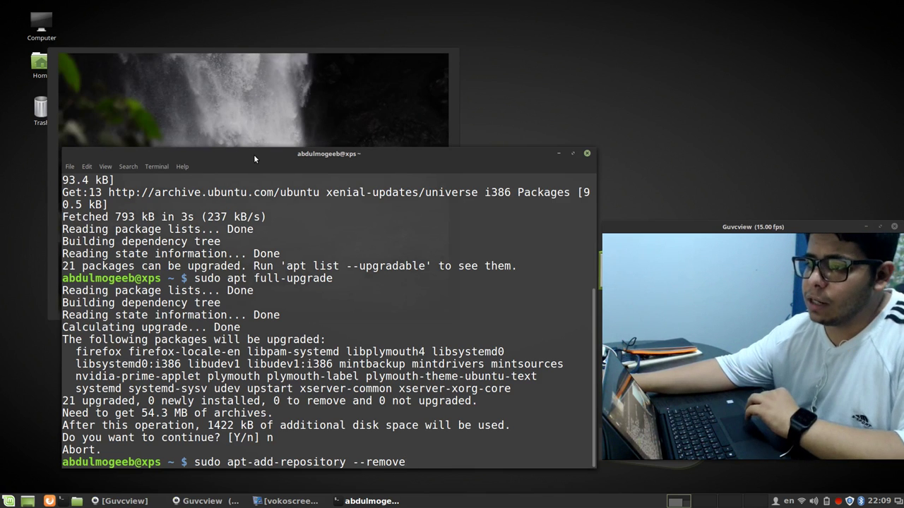
pyautogui.click(586, 154)
# Open the General settings from System Settings and set the user interface scaling to Double (Hi-DPI)
pyautogui.click(8, 501)
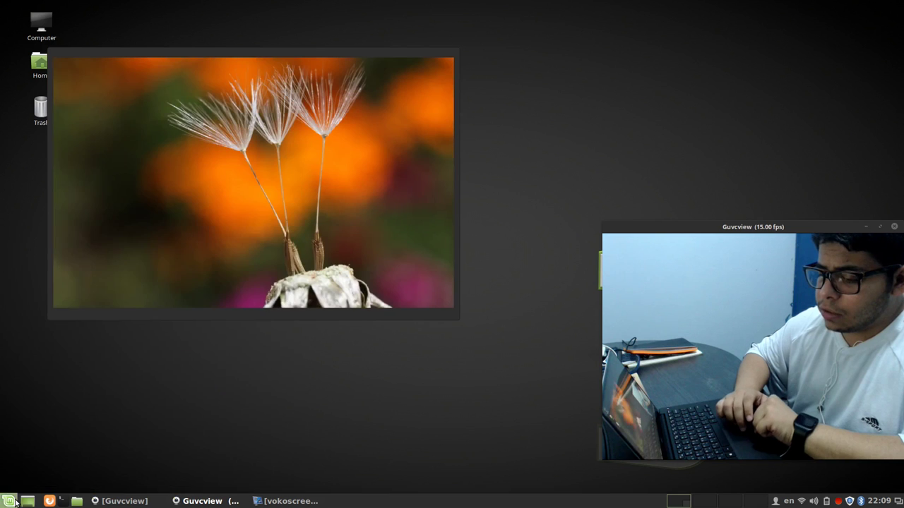
pyautogui.click(37, 302)
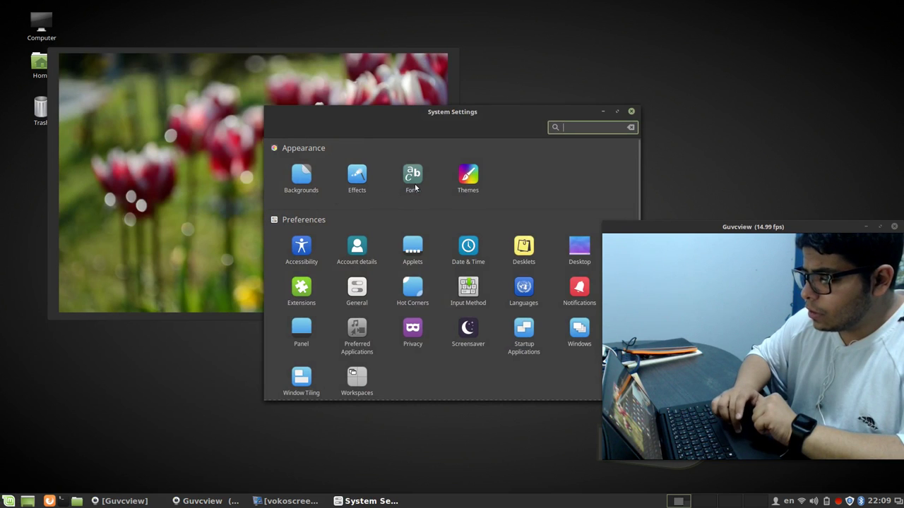
pyautogui.click(358, 287)
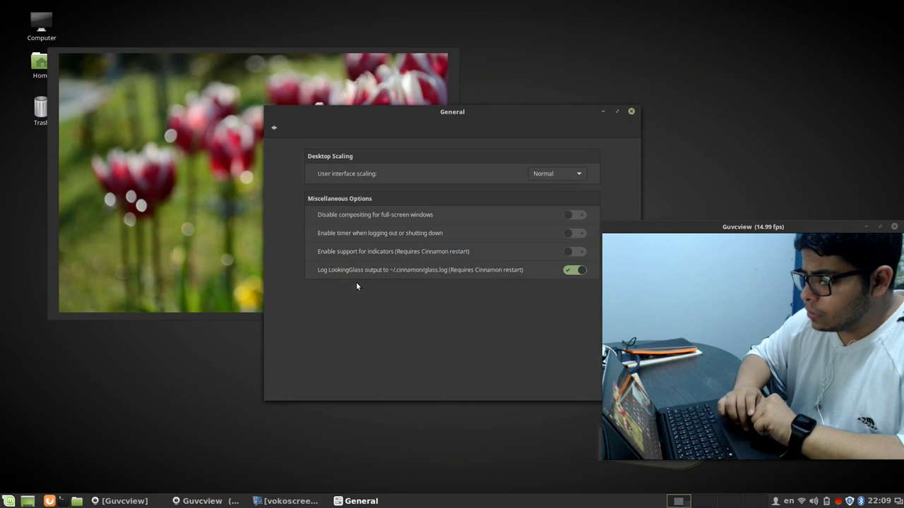
pyautogui.click(545, 175)
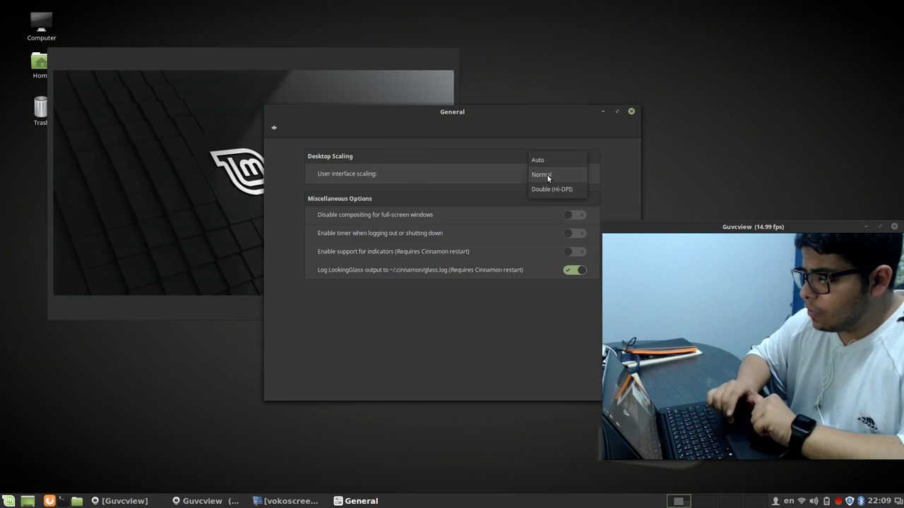
pyautogui.click(546, 189)
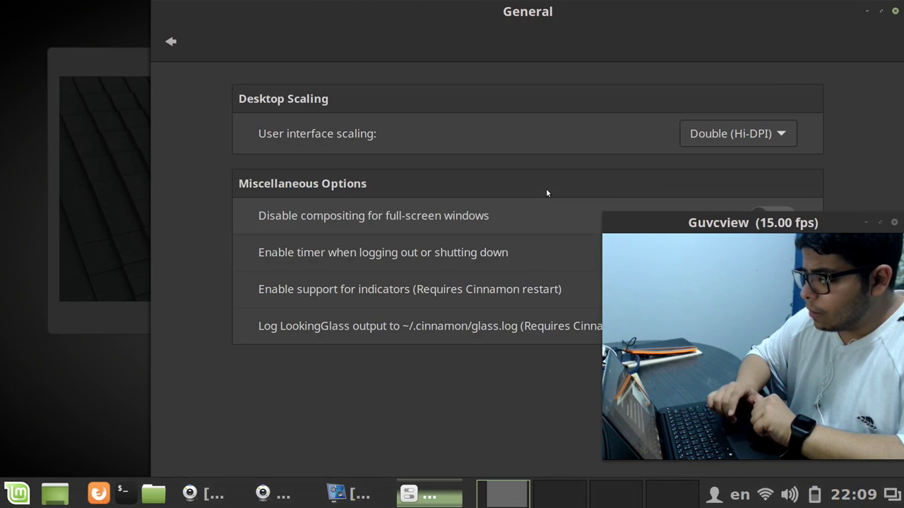
# Set the user interface scaling back to Normal and close the General settings window
pyautogui.click(699, 145)
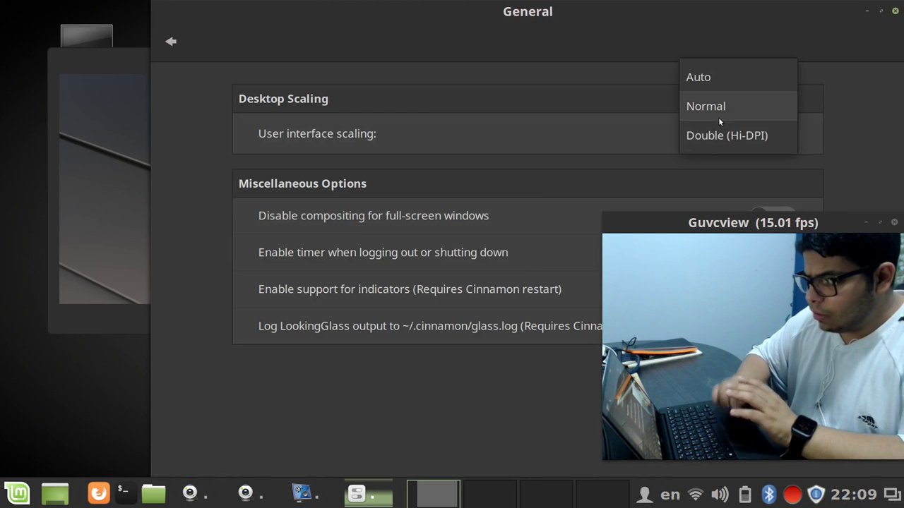
pyautogui.click(718, 117)
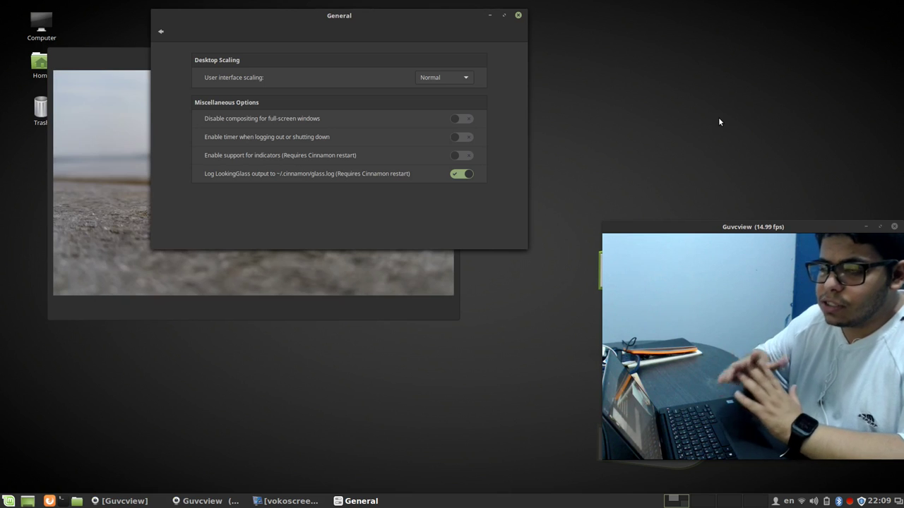
pyautogui.click(518, 16)
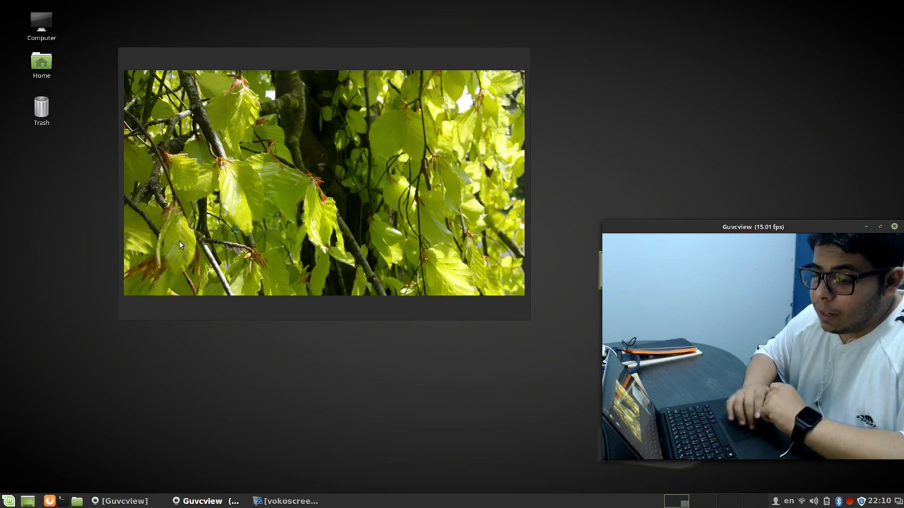
# Open the Software Manager, authenticating with the administrator password
pyautogui.click(8, 500)
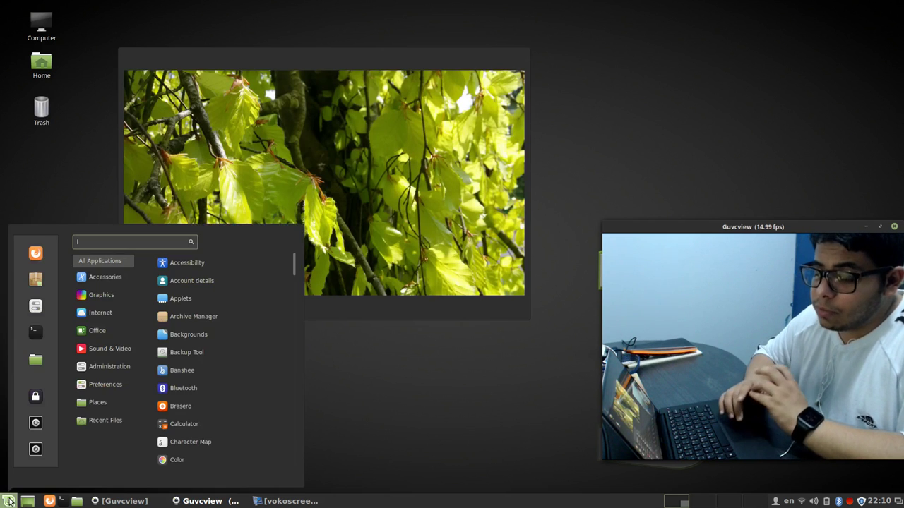
pyautogui.click(35, 279)
pyautogui.write('****')
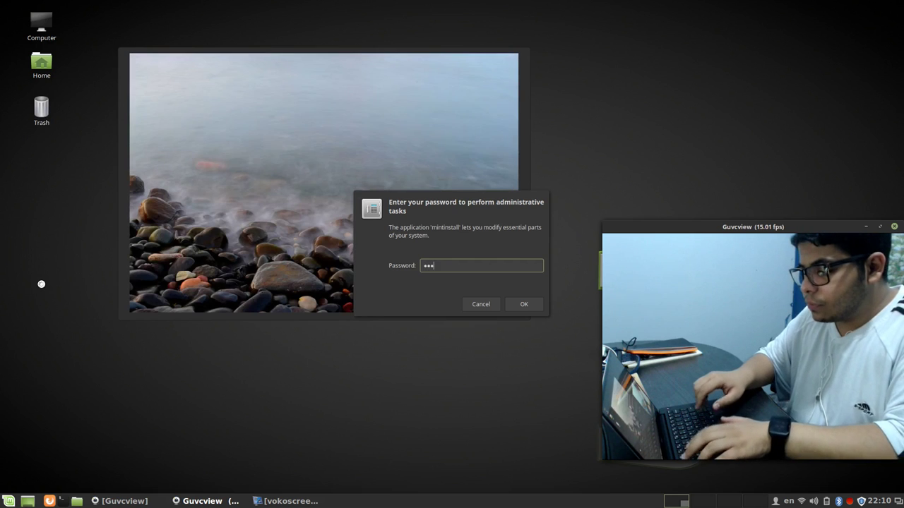
pyautogui.press('Return')
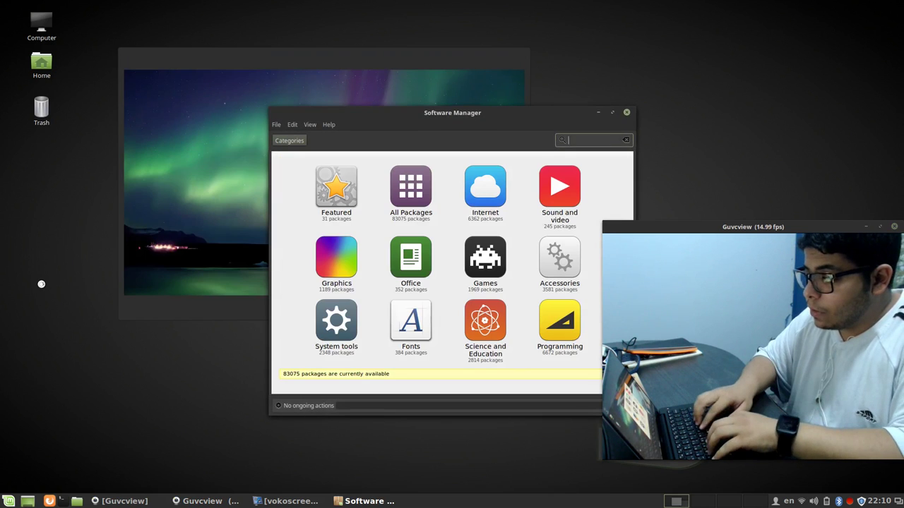
# Search the Software Manager for "minecraft" and close the window
pyautogui.write('g')
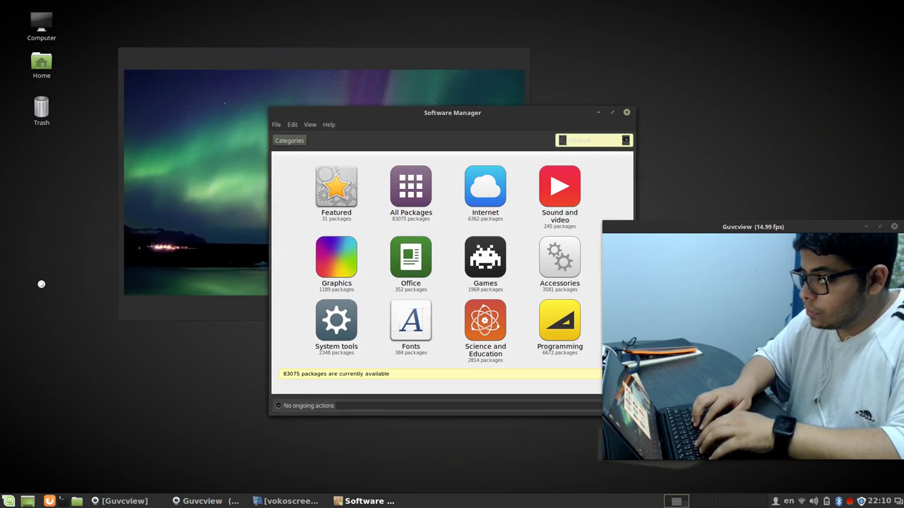
pyautogui.press('Return')
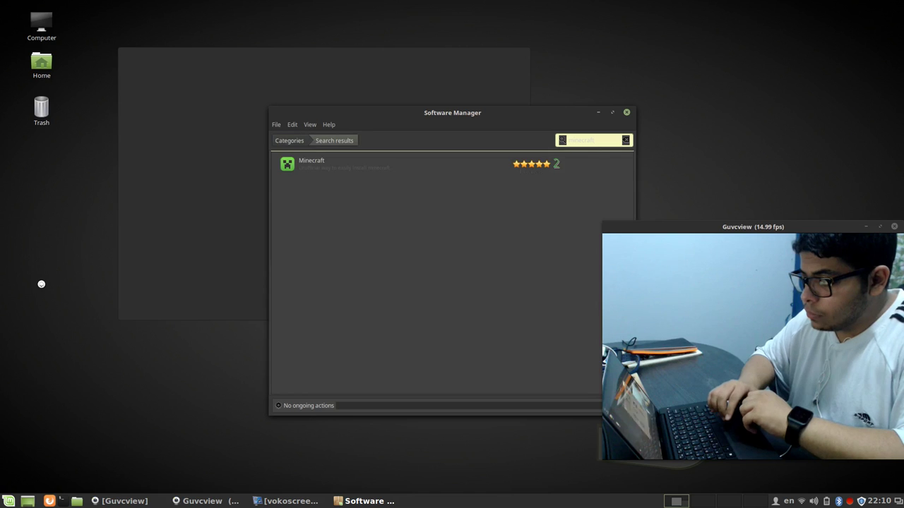
pyautogui.click(626, 113)
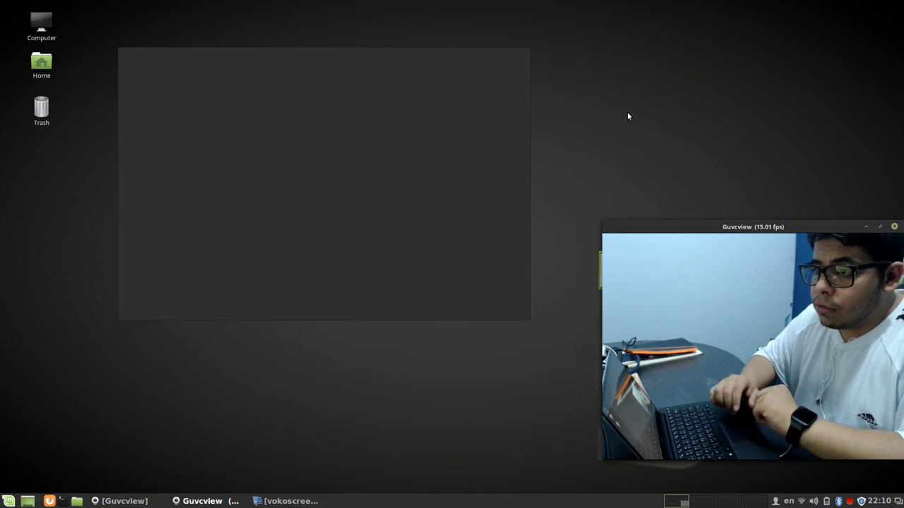
# Find Firewall Configuration by searching for "gufw", open it with the account password, view its settings and close it
pyautogui.click(10, 503)
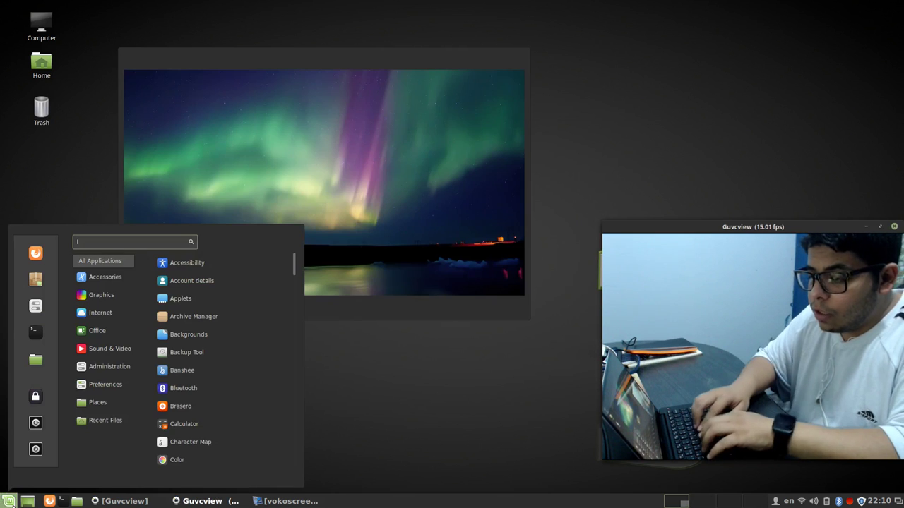
pyautogui.write('gui')
pyautogui.press('BackSpace')
pyautogui.write('fw')
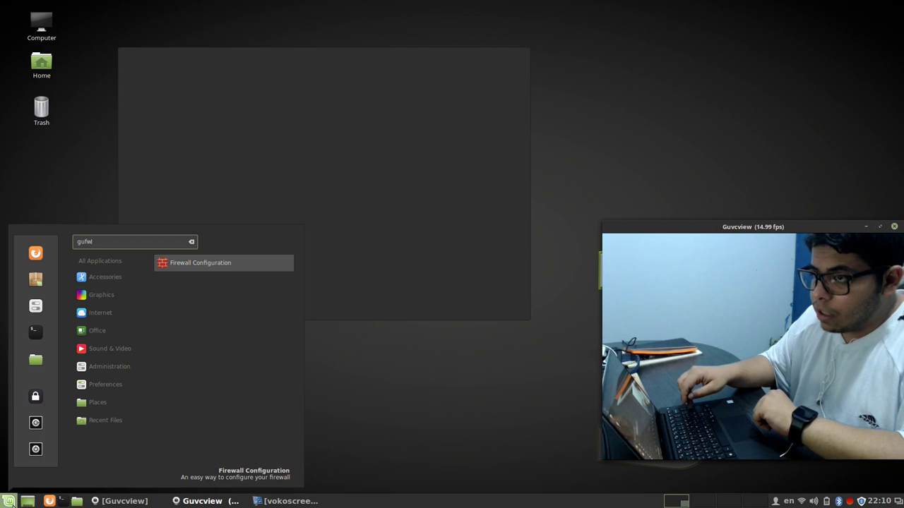
pyautogui.press('Return')
pyautogui.write('*****')
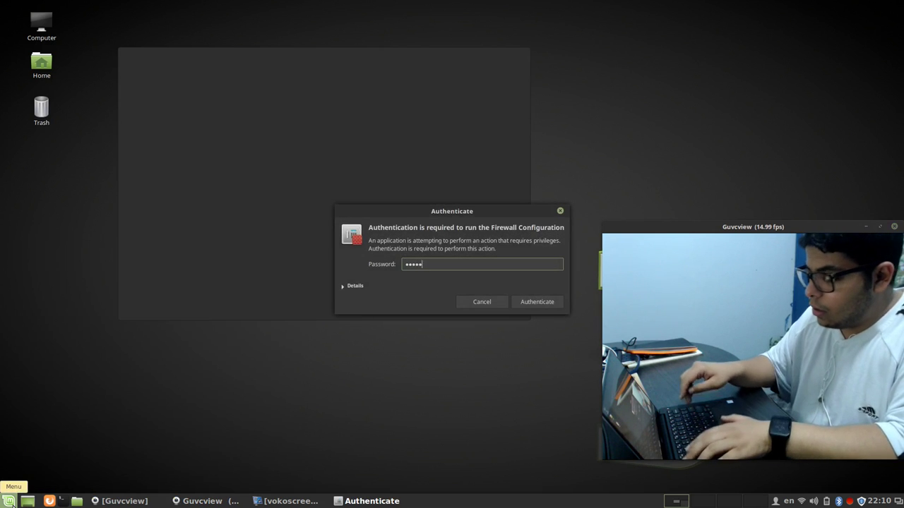
pyautogui.press('Return')
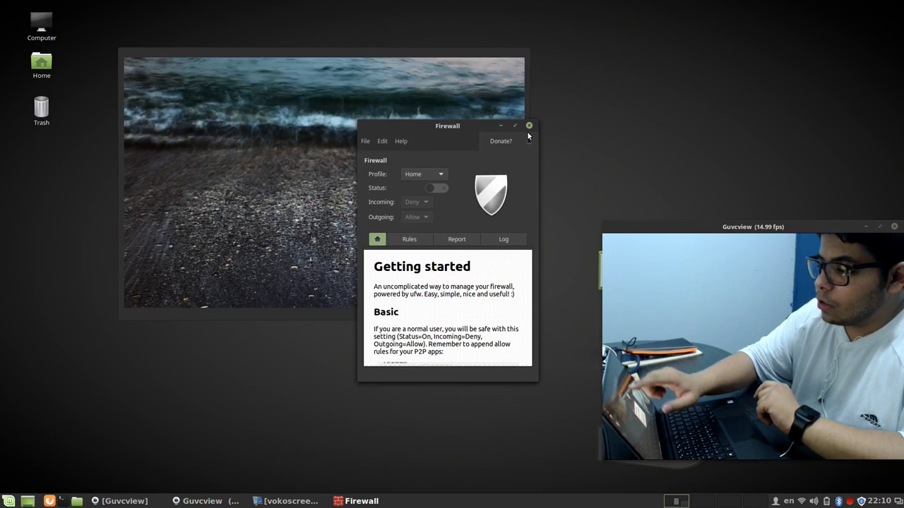
pyautogui.click(529, 126)
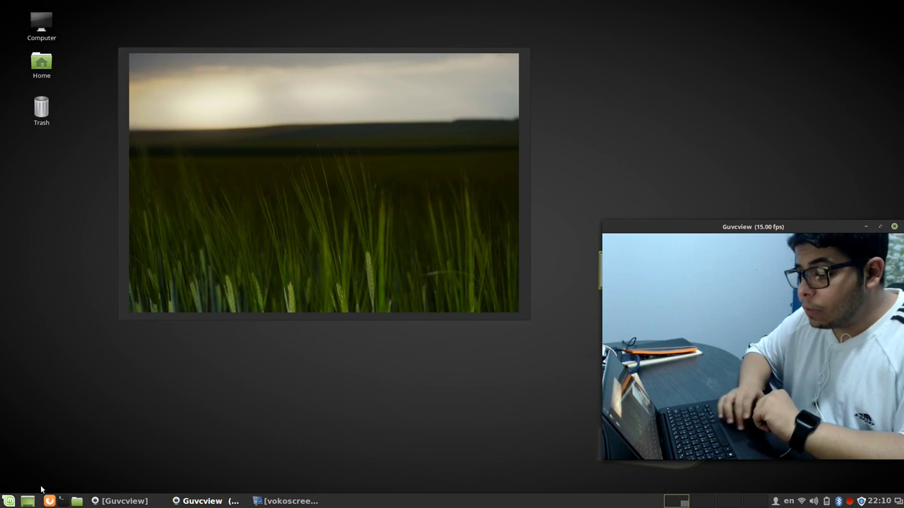
# In the Themes section of System Settings, set the icon theme to Mint-X-Dark and close the window
pyautogui.click(8, 500)
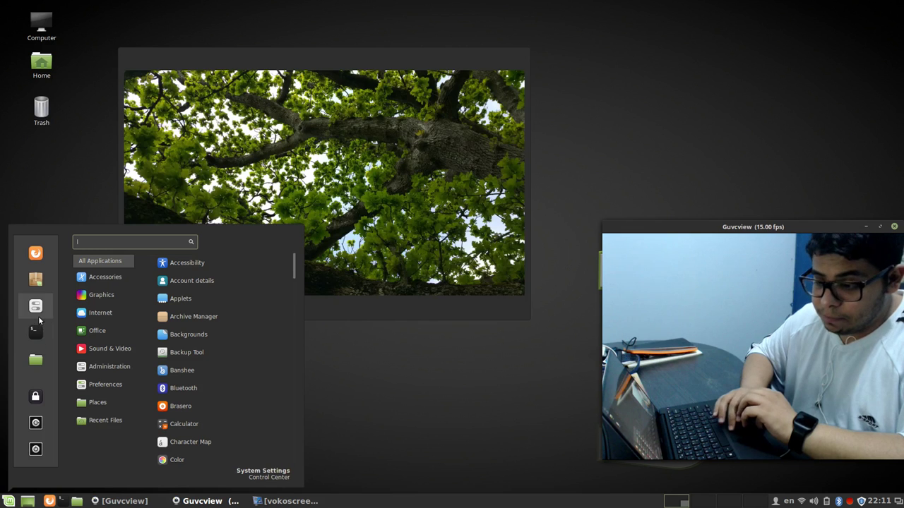
pyautogui.click(39, 319)
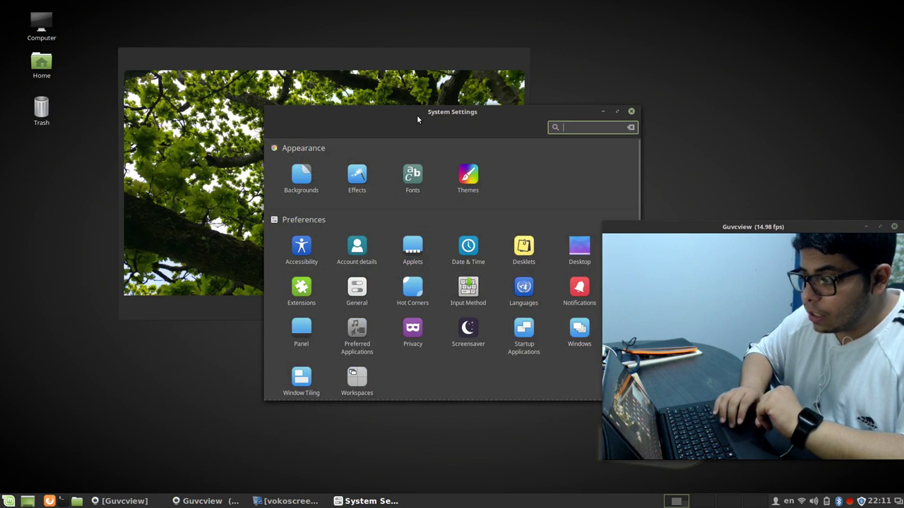
pyautogui.moveTo(416, 115); pyautogui.dragTo(239, 105)
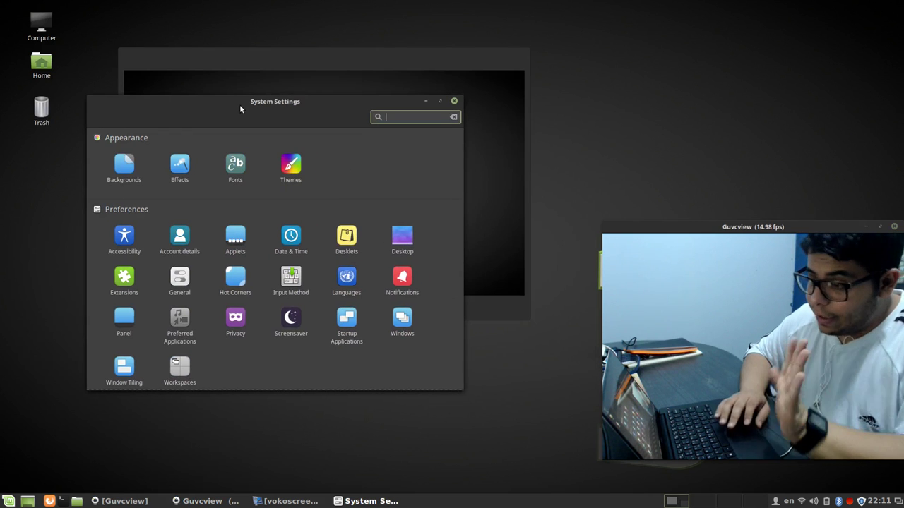
pyautogui.click(286, 167)
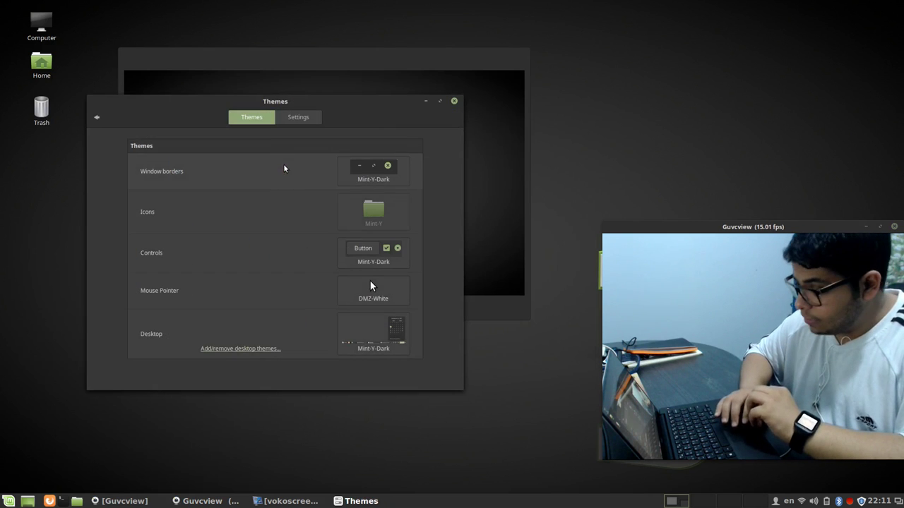
pyautogui.click(373, 211)
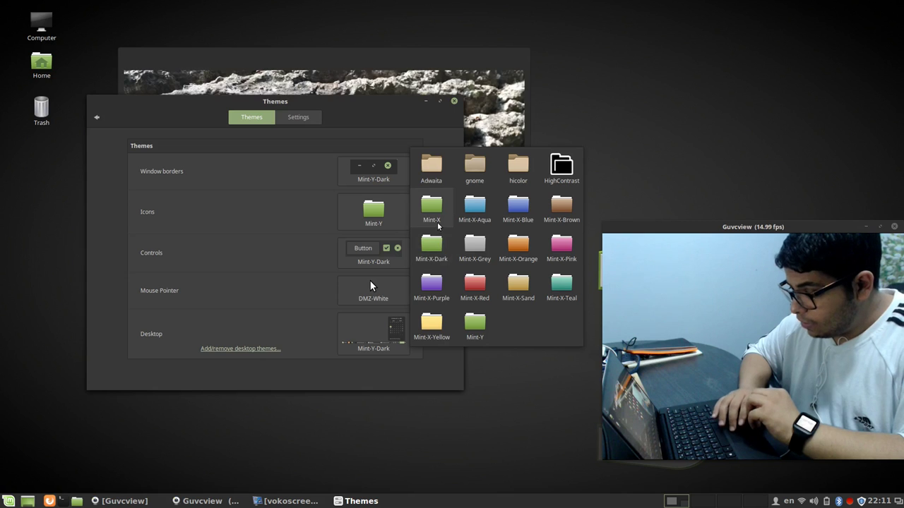
pyautogui.click(433, 245)
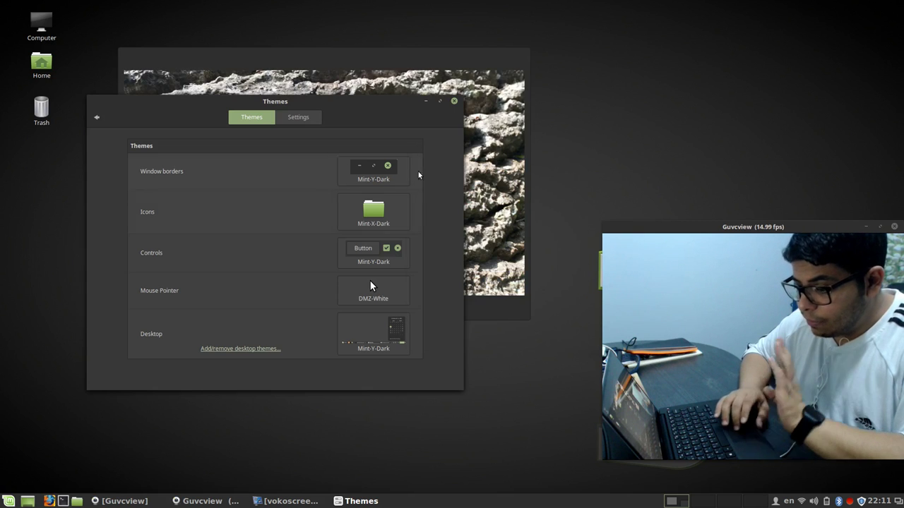
pyautogui.click(454, 103)
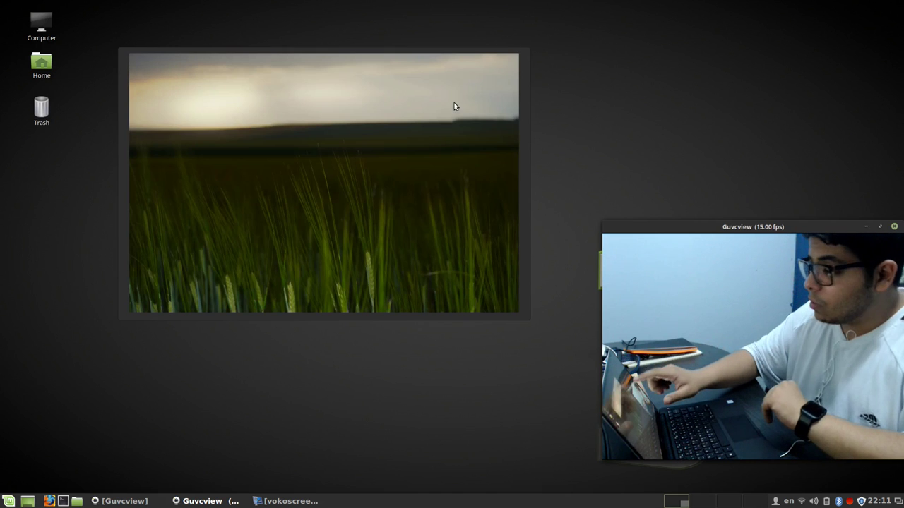
pyautogui.moveTo(703, 230); pyautogui.dragTo(639, 223)
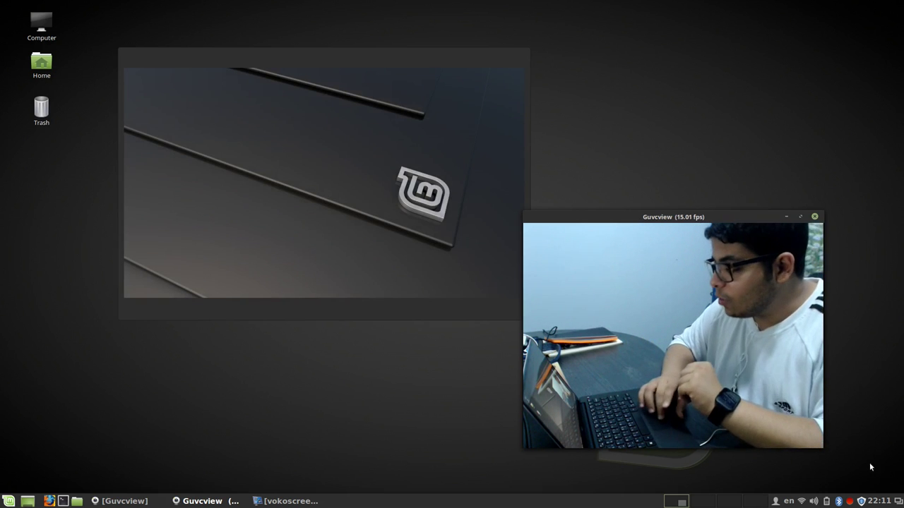
pyautogui.click(849, 500)
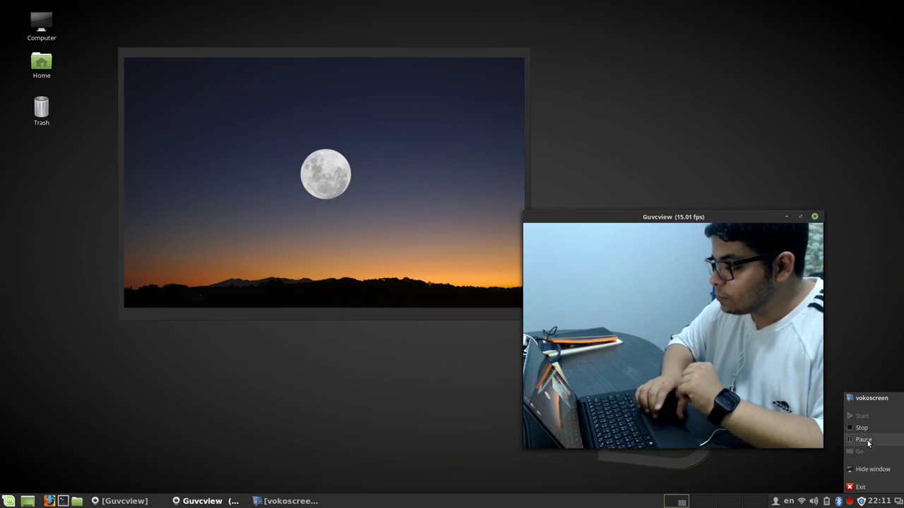